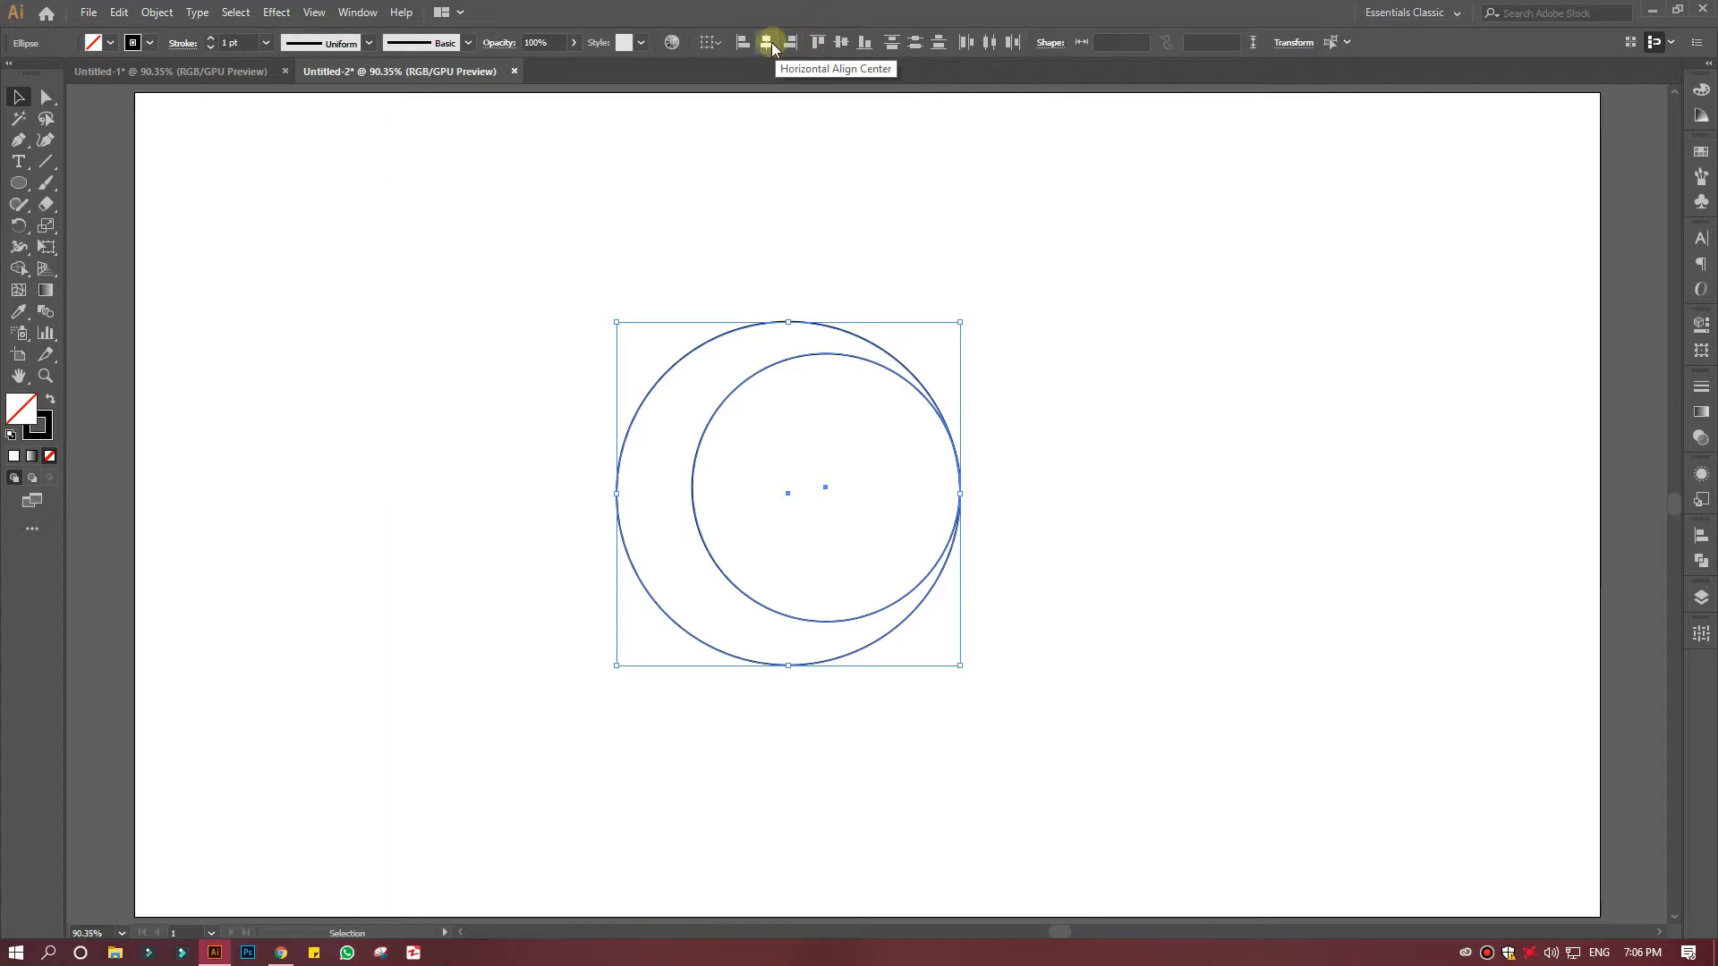
# Align the two selected circles to a common center, both horizontally and vertically.
pyautogui.click(769, 43)
pyautogui.click(841, 42)
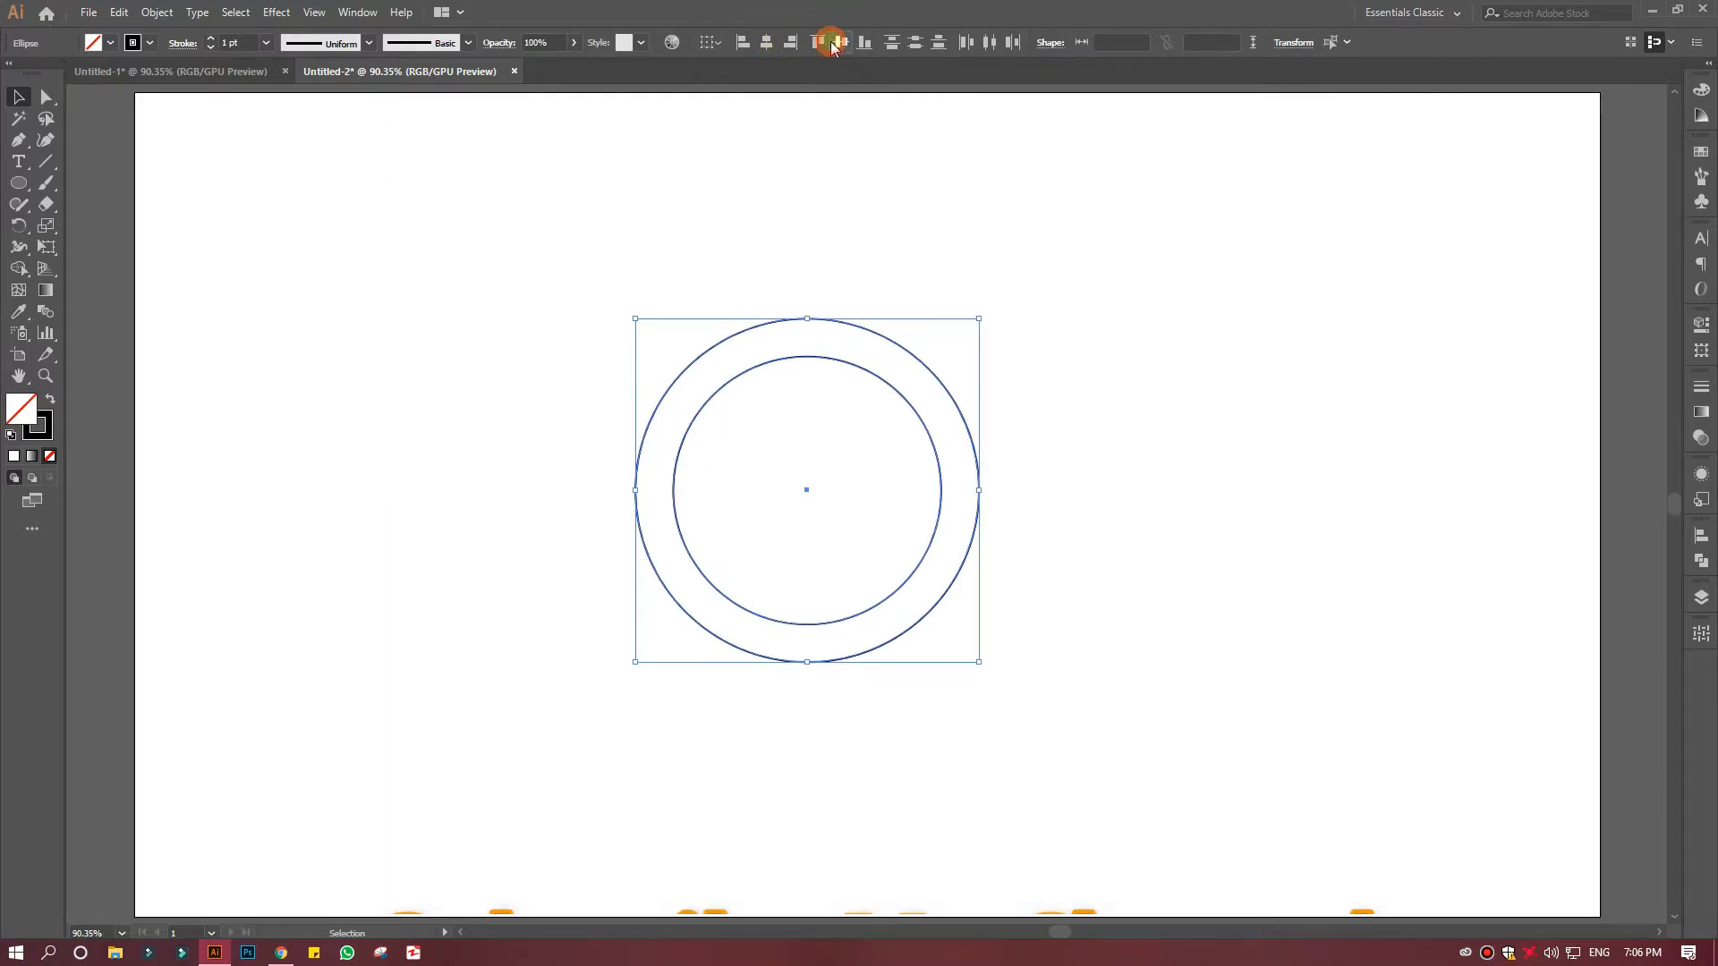
pyautogui.click(430, 345)
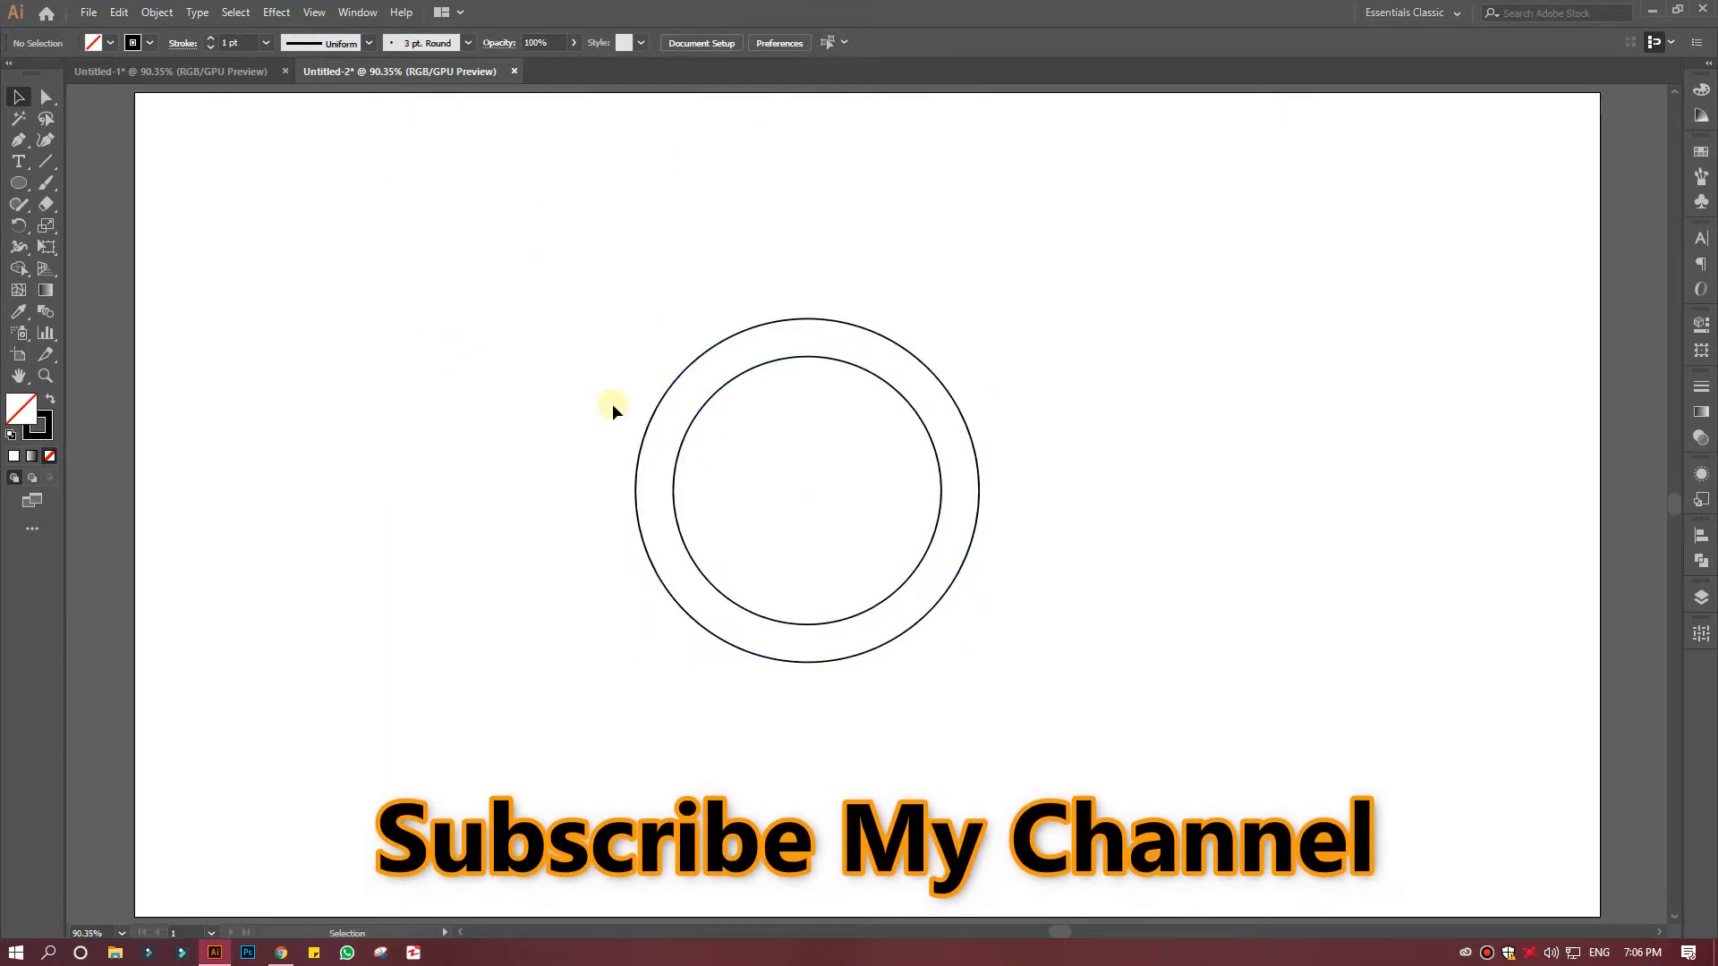
pyautogui.click(699, 416)
pyautogui.click(514, 436)
# Create a 208 px circle and center it inside the two existing circles.
pyautogui.click(17, 183)
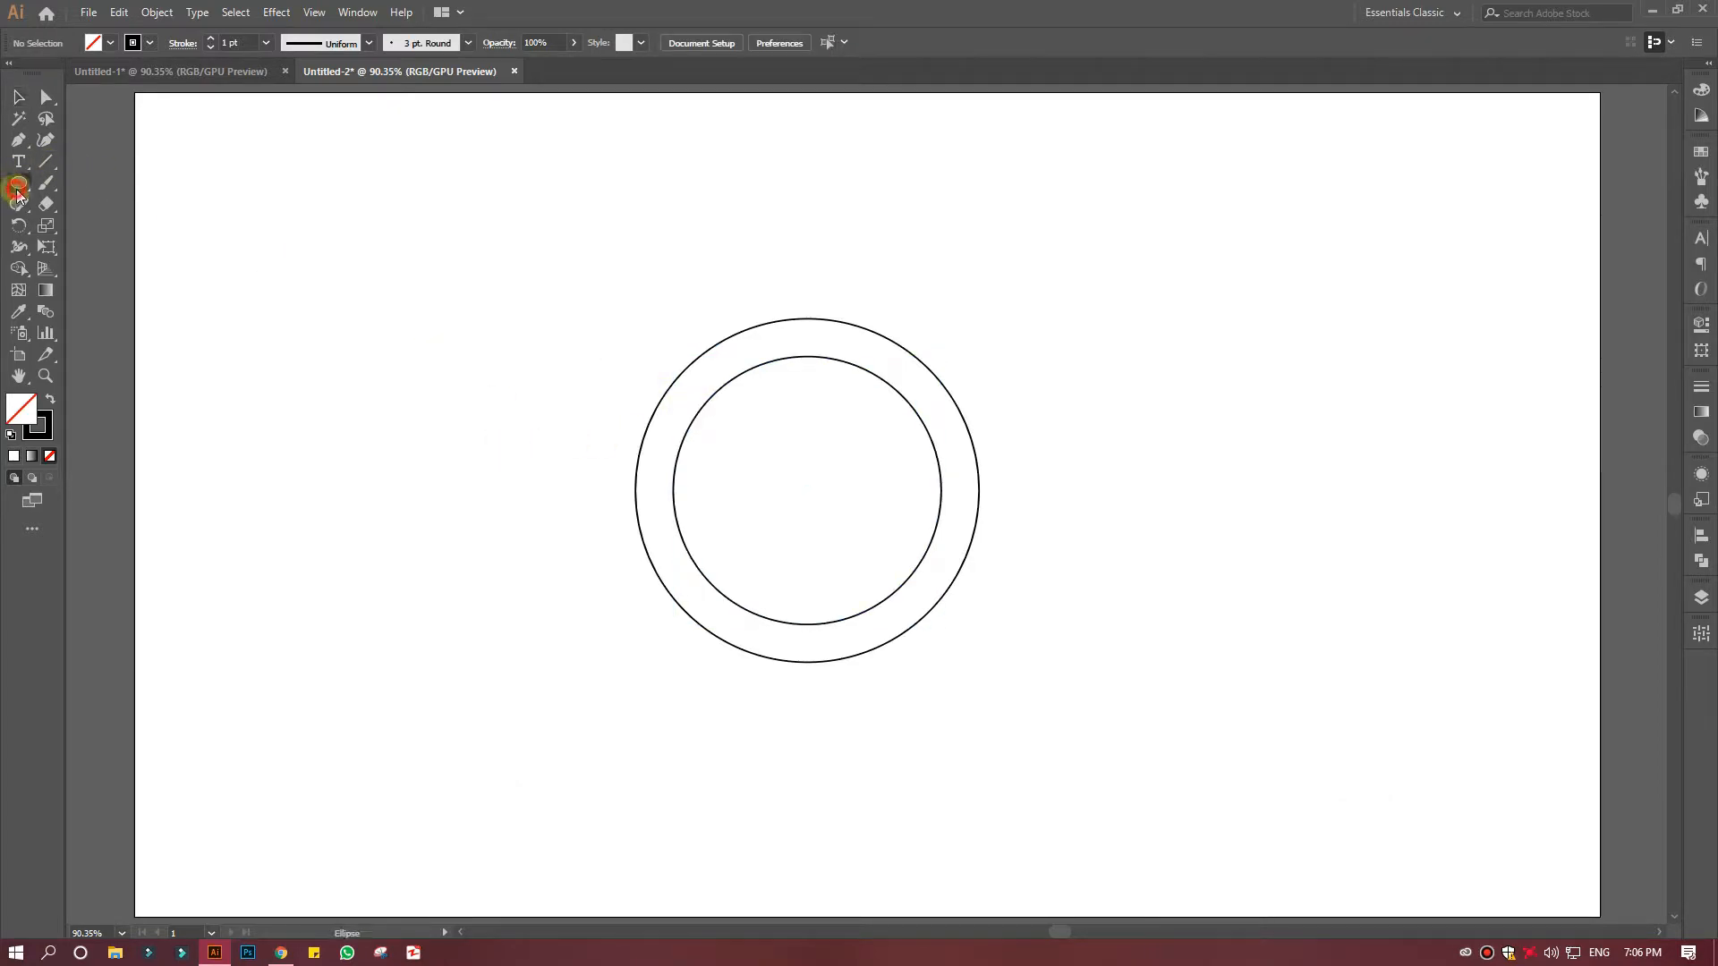
pyautogui.click(506, 399)
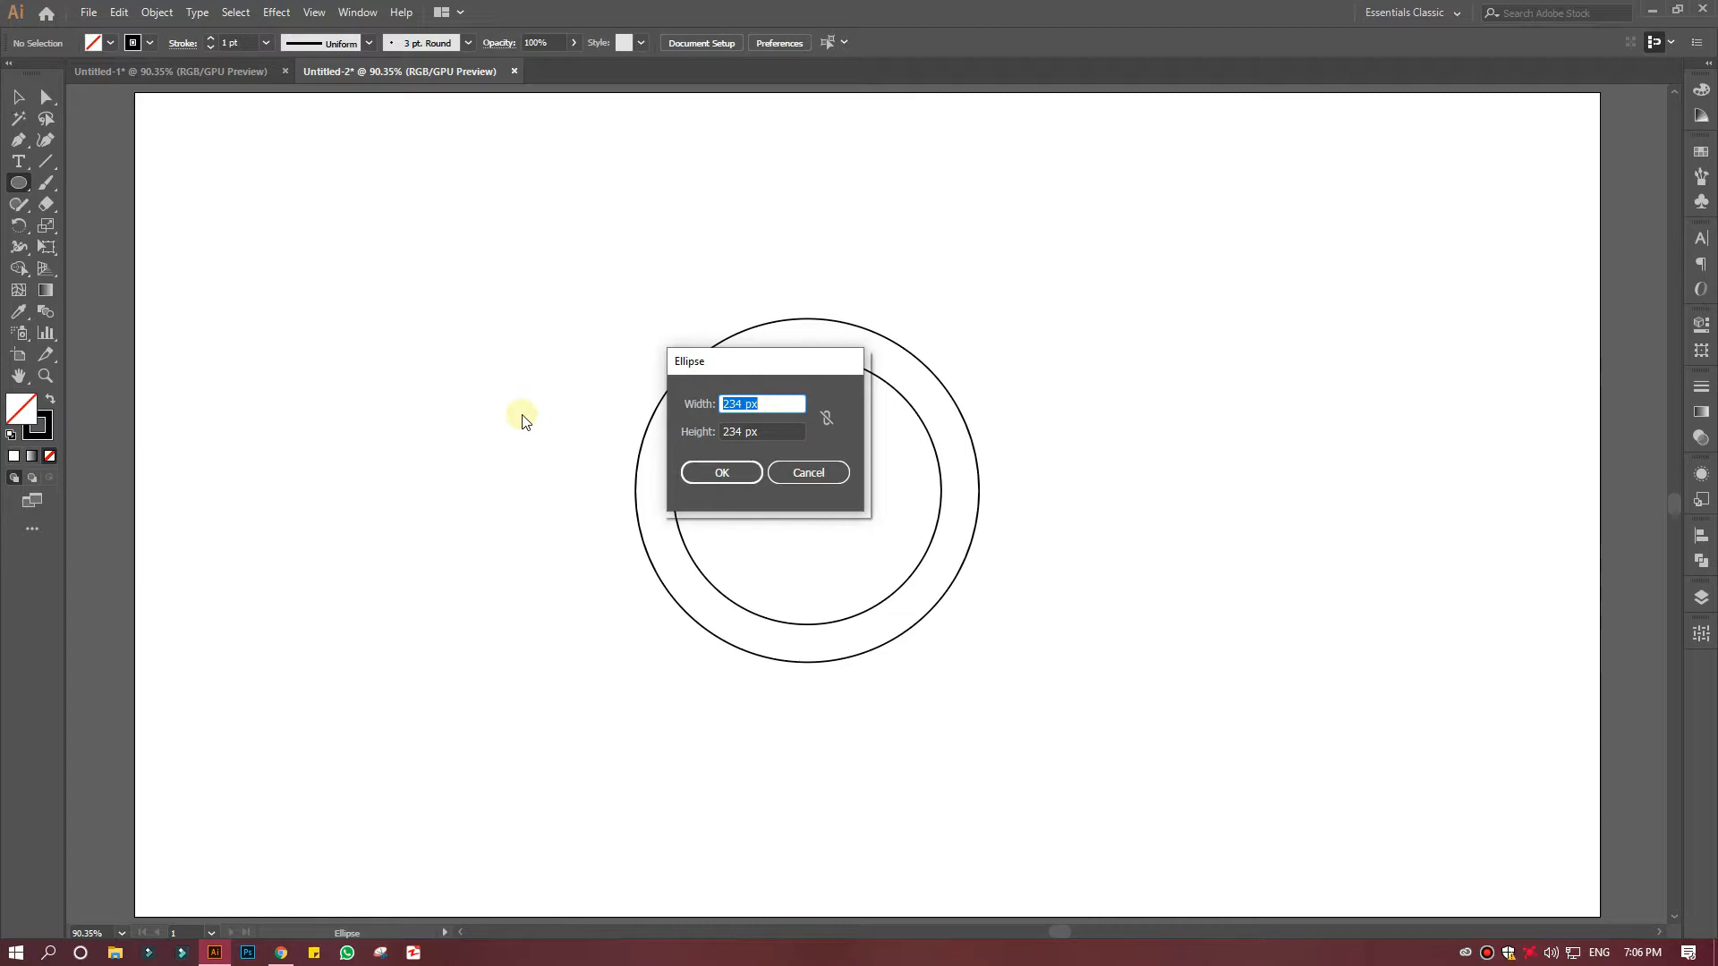
pyautogui.write('1')
pyautogui.press('Tab')
pyautogui.write('208')
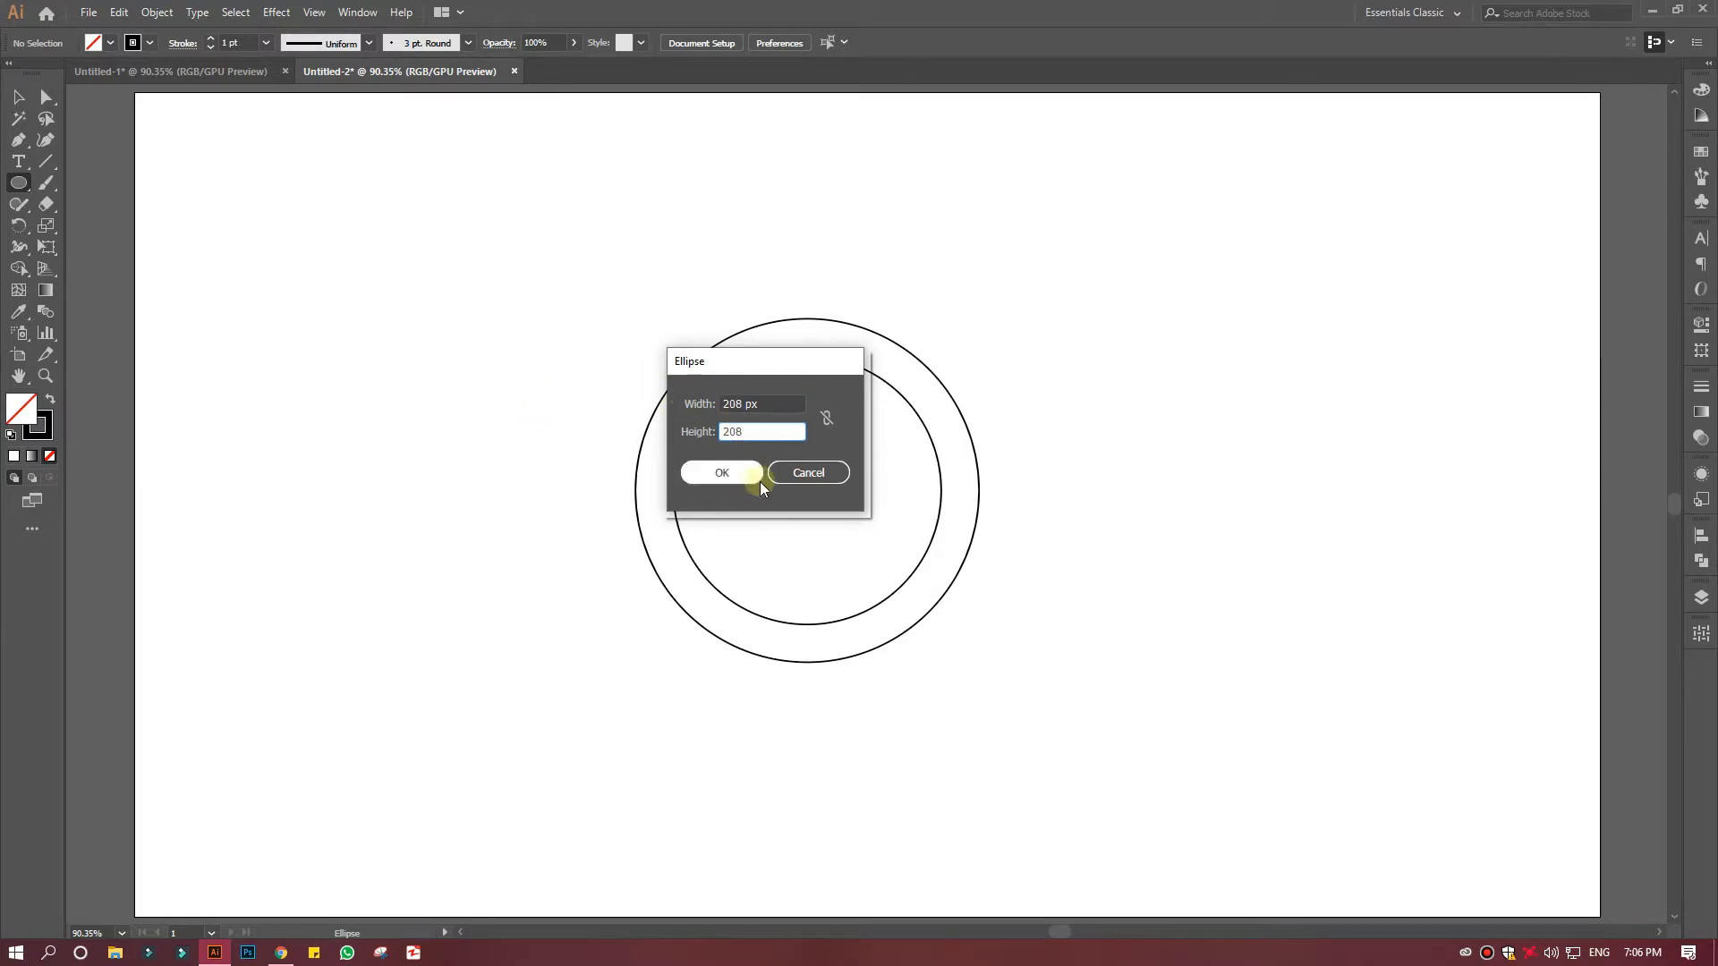
pyautogui.click(722, 472)
pyautogui.moveTo(632, 521); pyautogui.dragTo(804, 489)
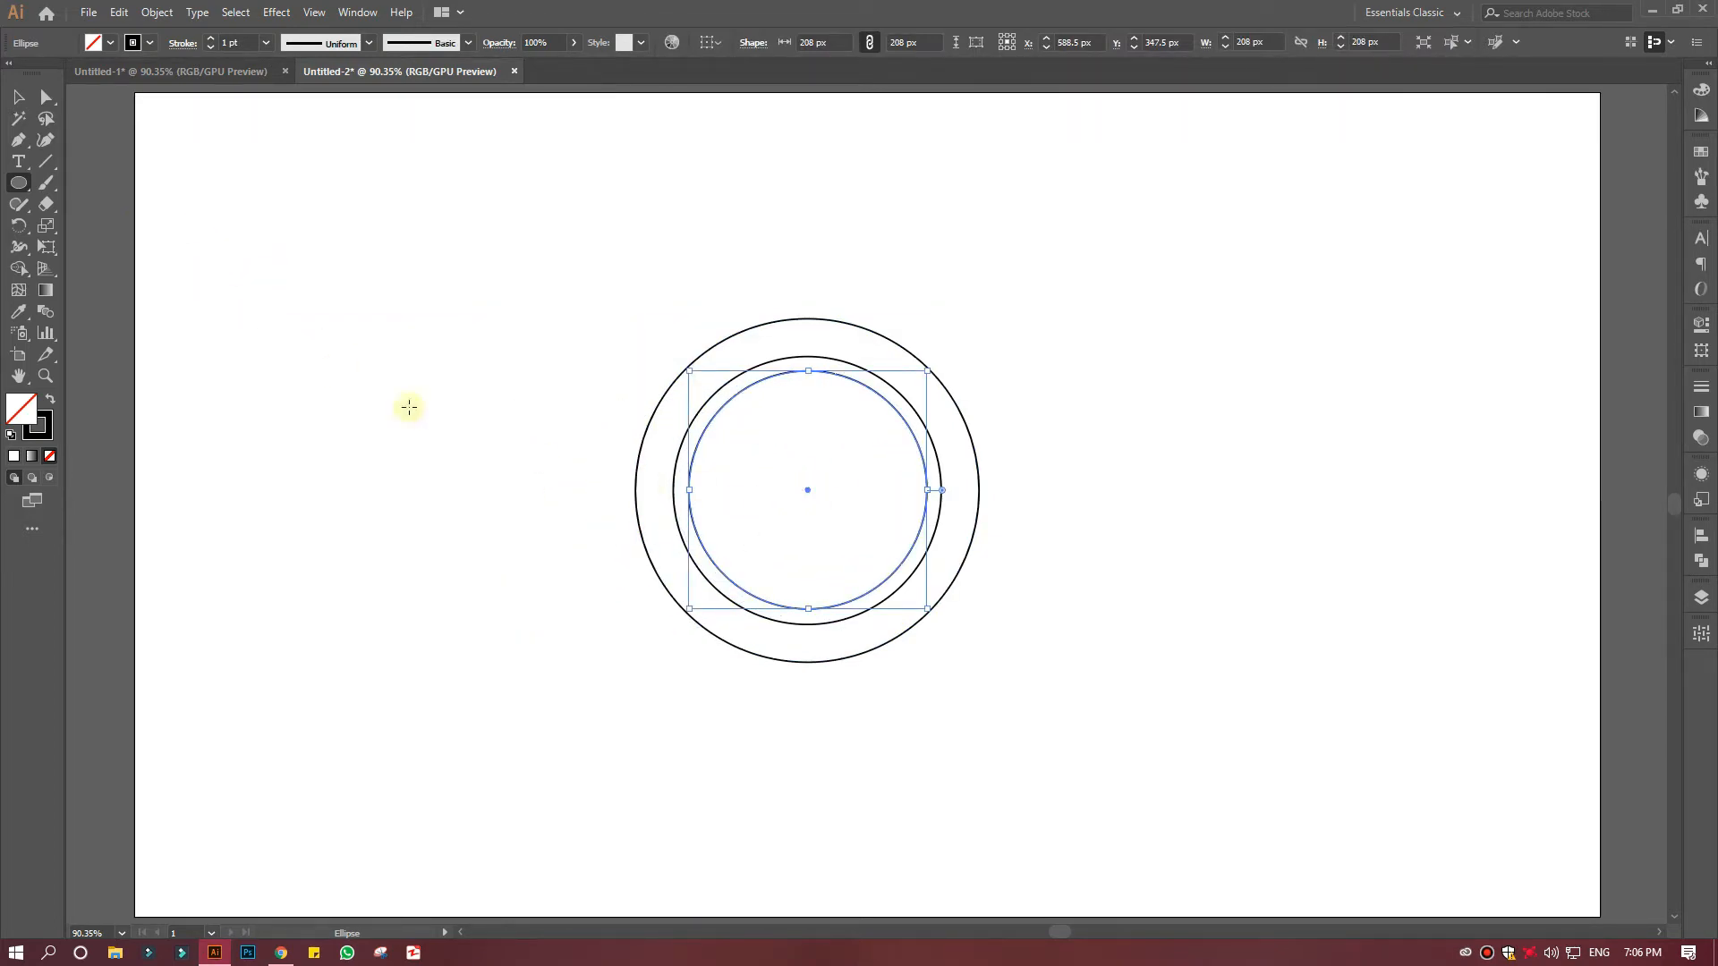
# Create a 142 px circle and center it inside the other three circles.
pyautogui.click(470, 447)
pyautogui.write('142')
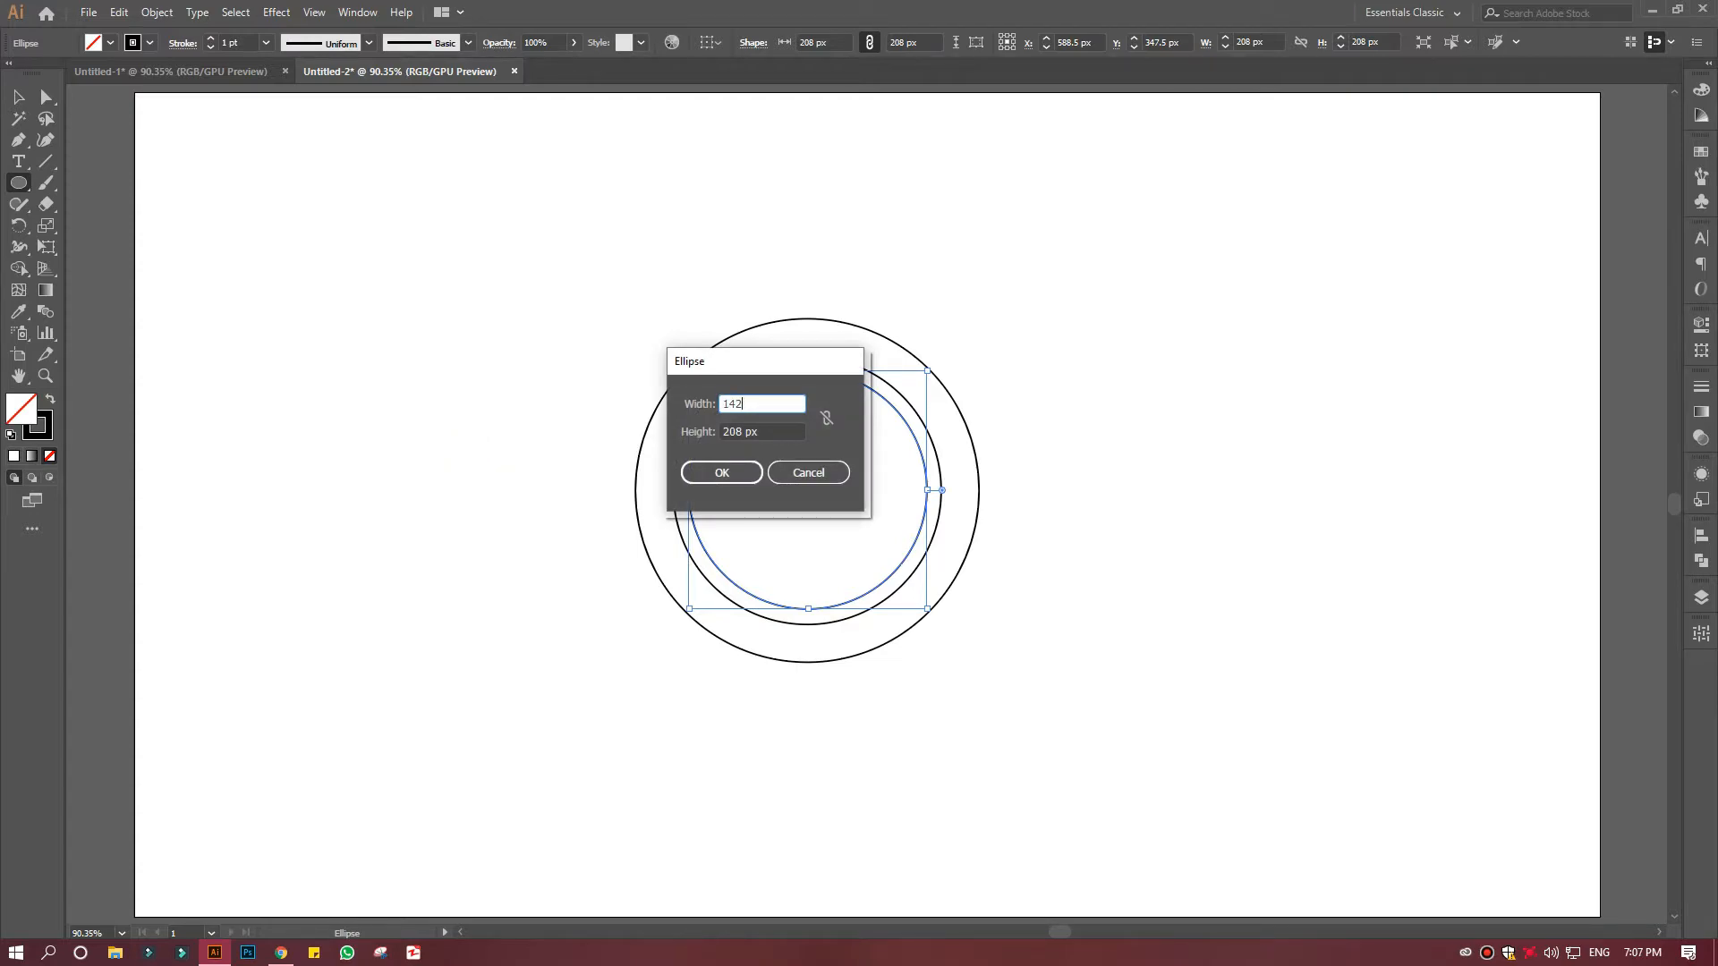
pyautogui.press('Tab')
pyautogui.write('14')
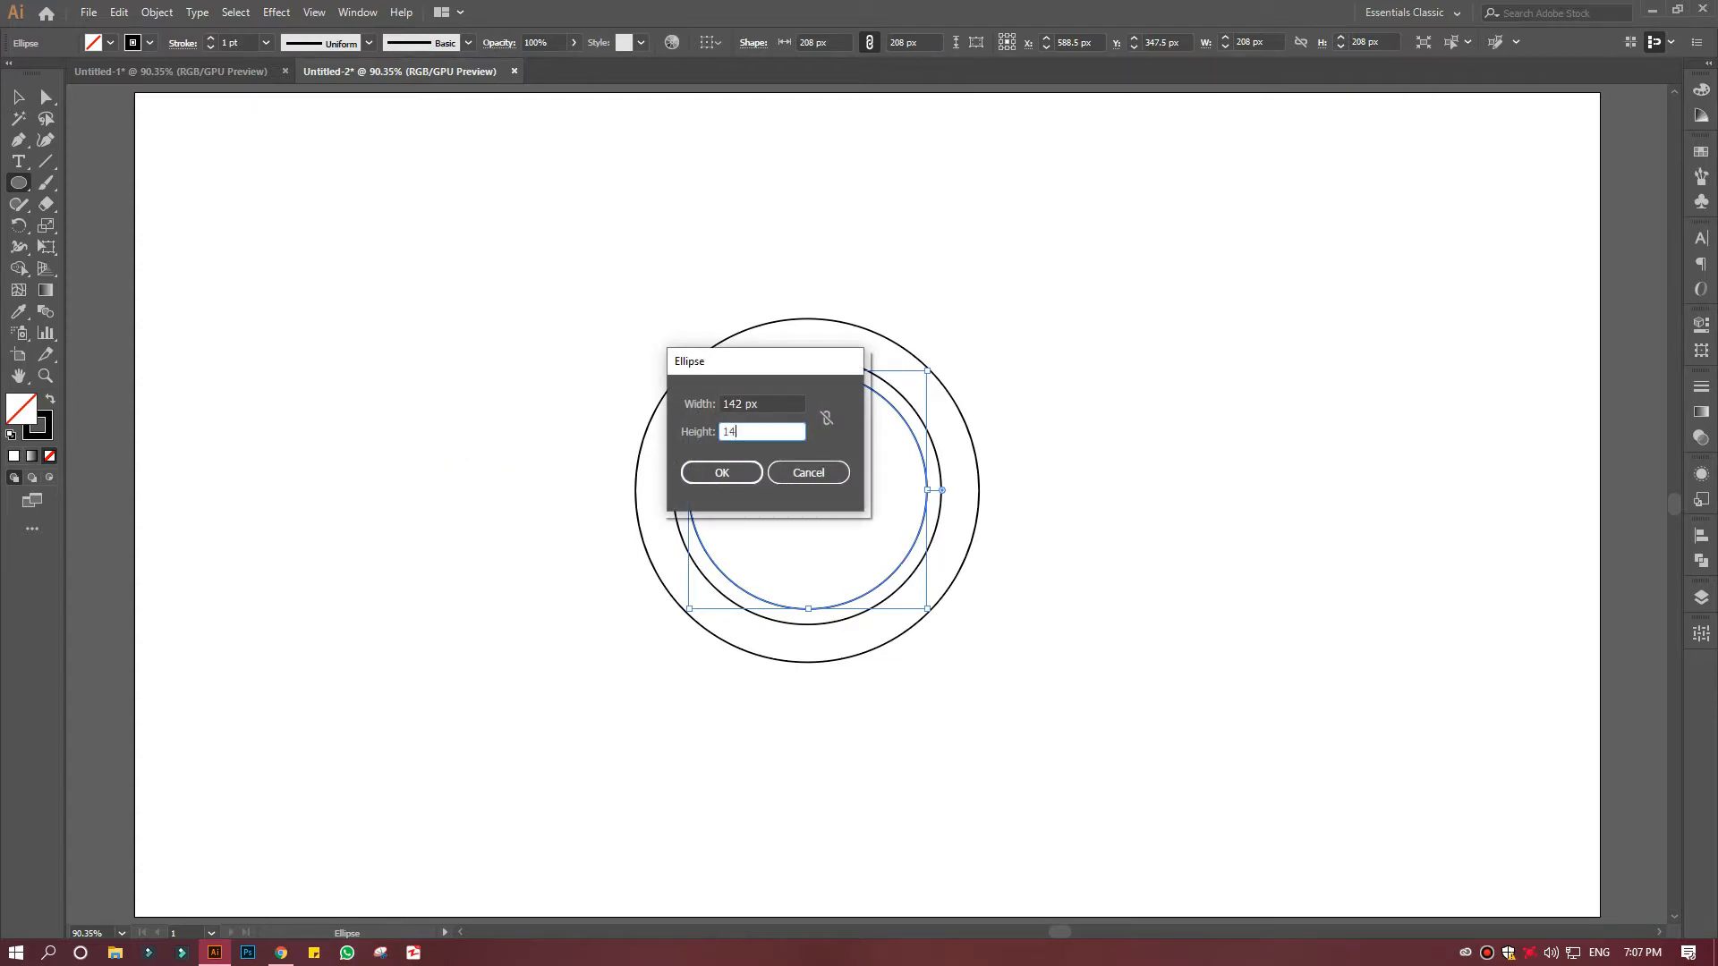
pyautogui.click(723, 472)
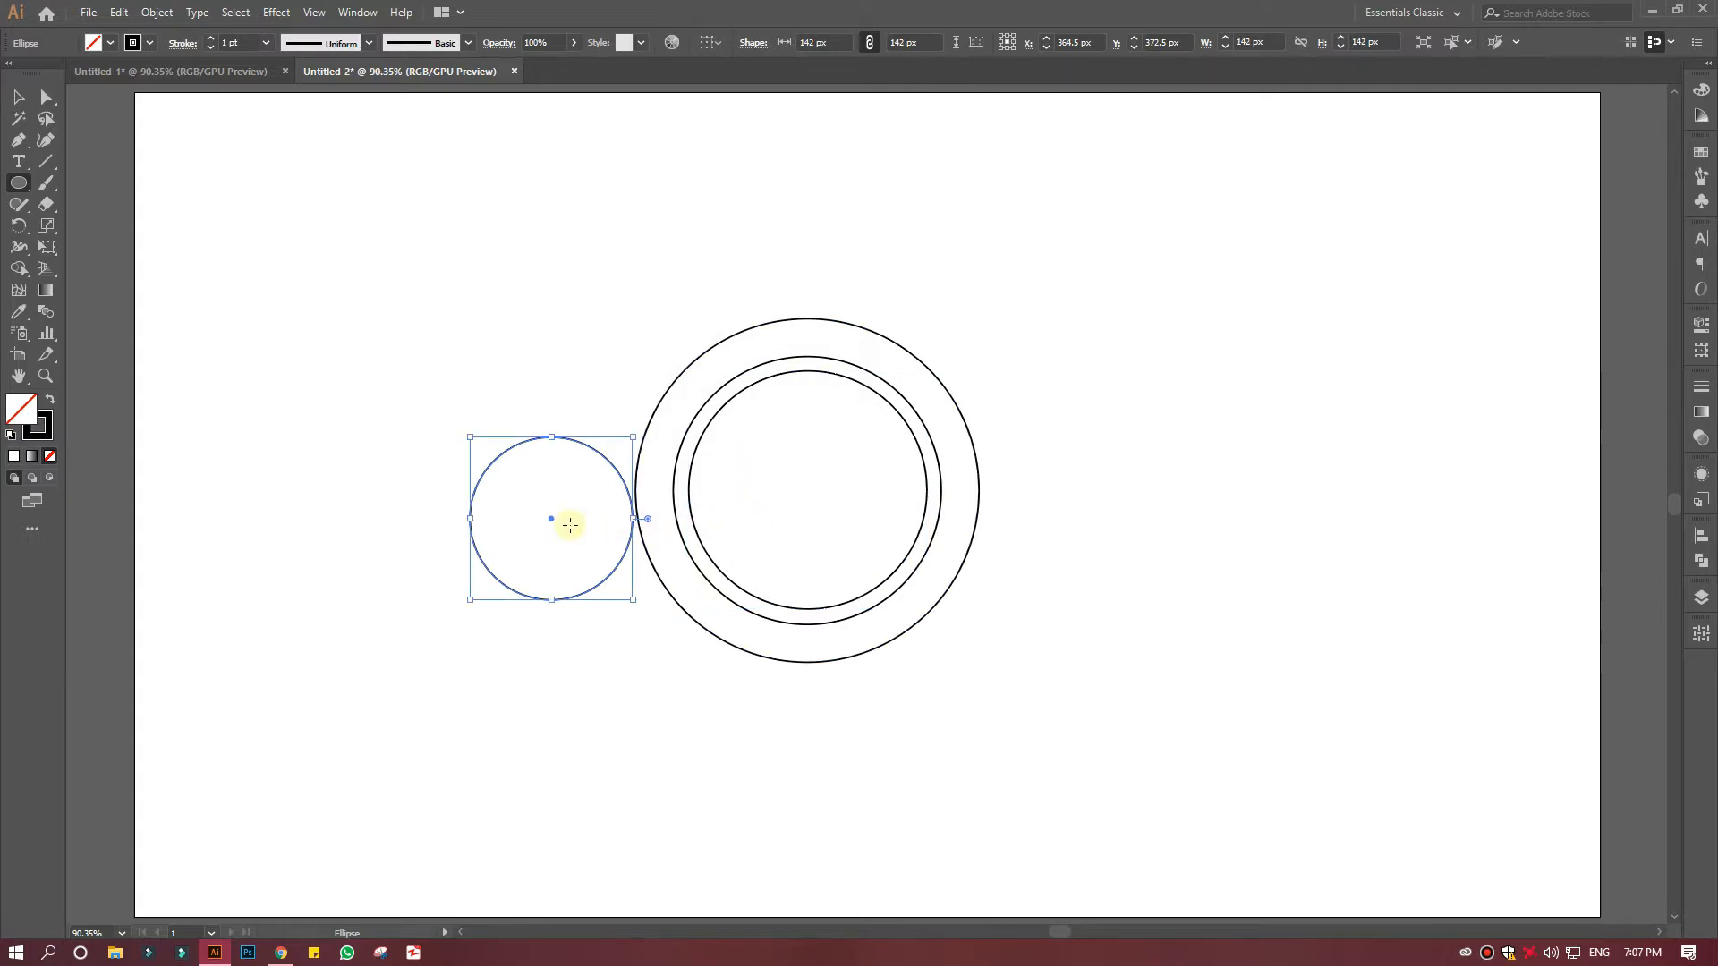
pyautogui.moveTo(551, 519); pyautogui.dragTo(805, 488)
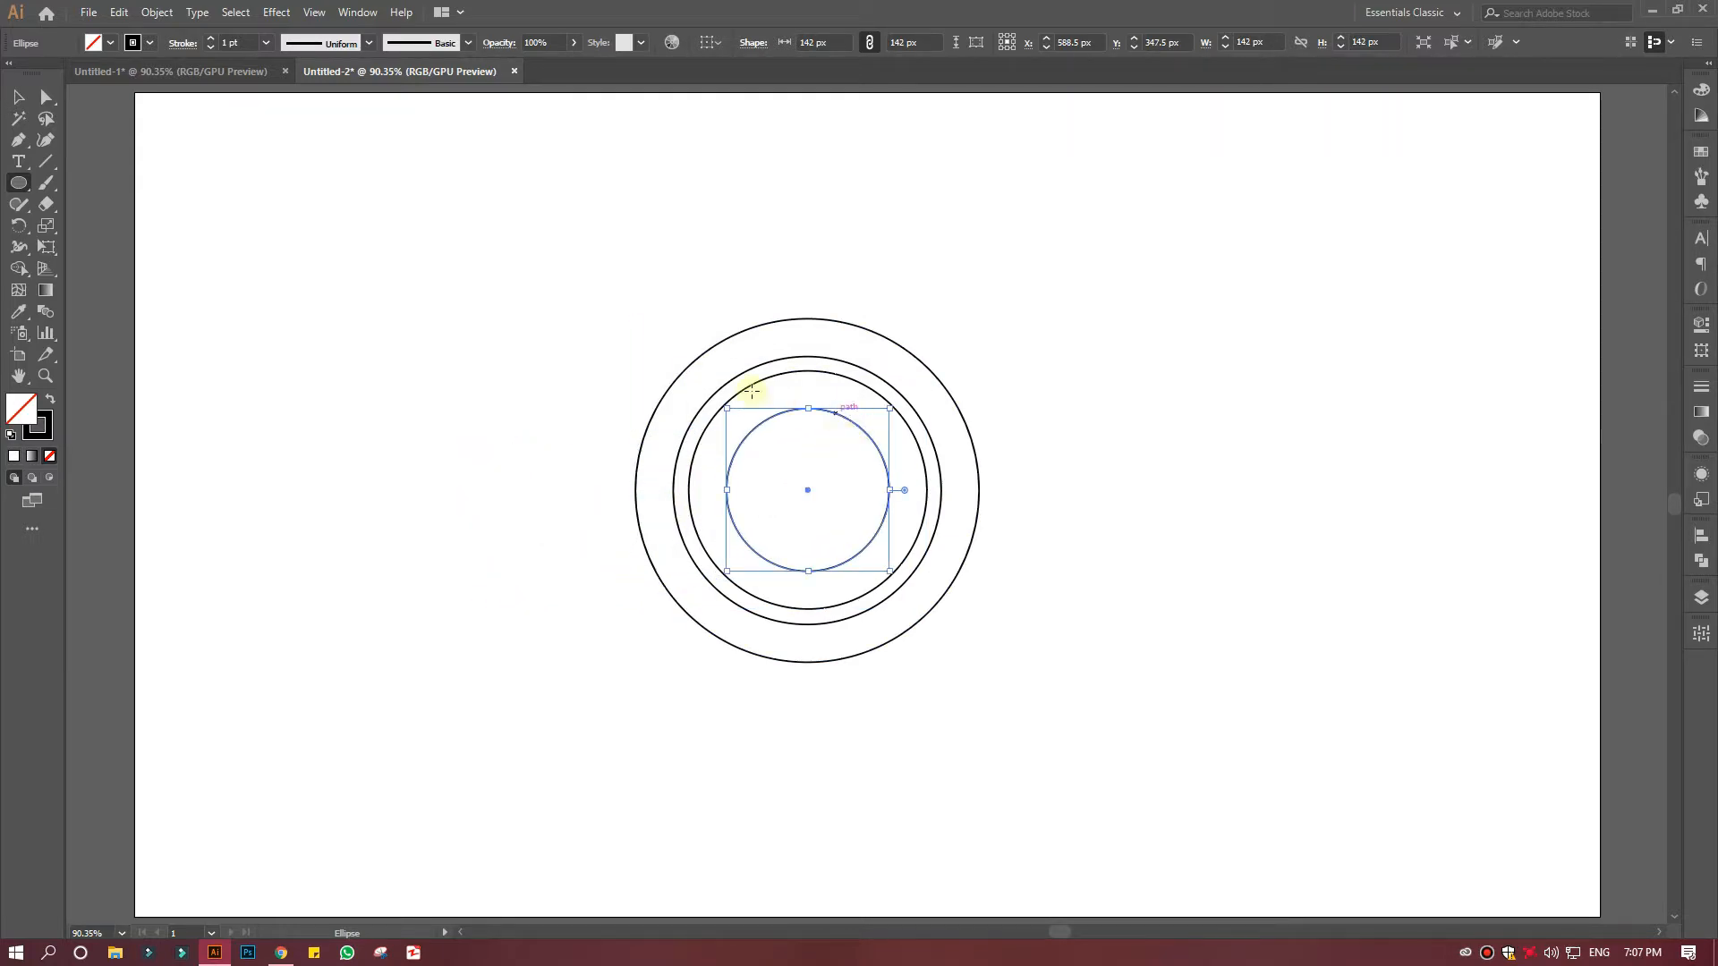
pyautogui.click(18, 97)
pyautogui.click(356, 341)
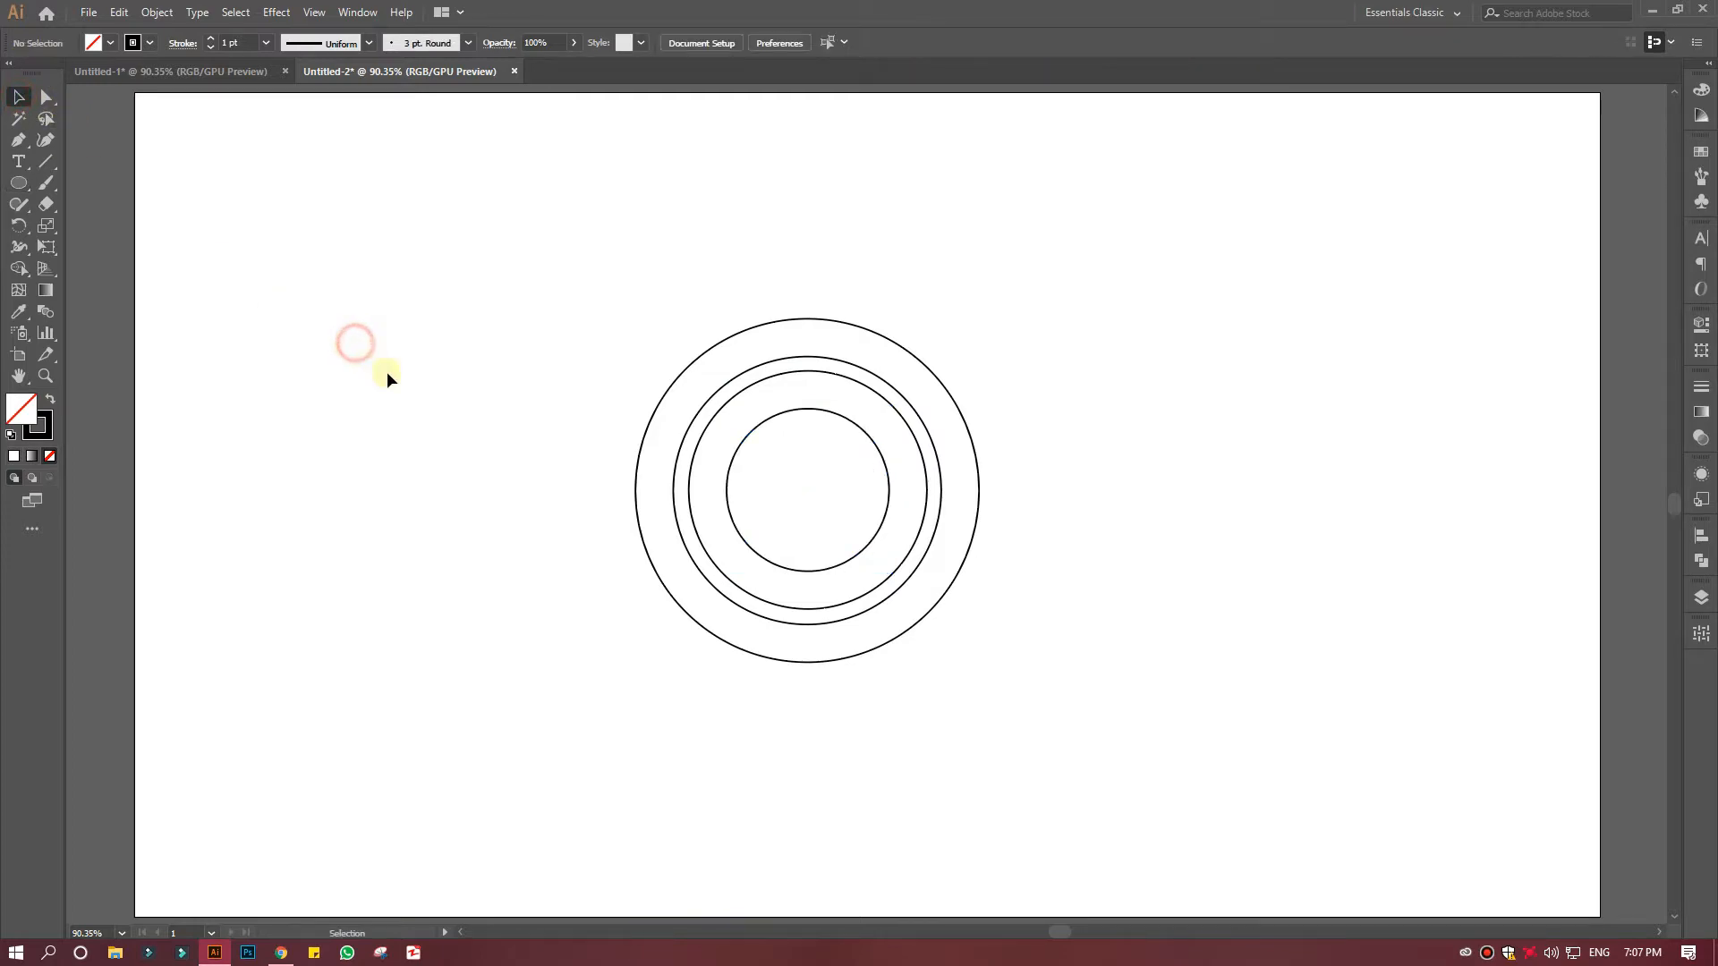
# Draw a 45° diagonal line, about 347.5 px wide and high, descending rightward across the circles and centered on their common center.
pyautogui.click(817, 409)
pyautogui.click(47, 162)
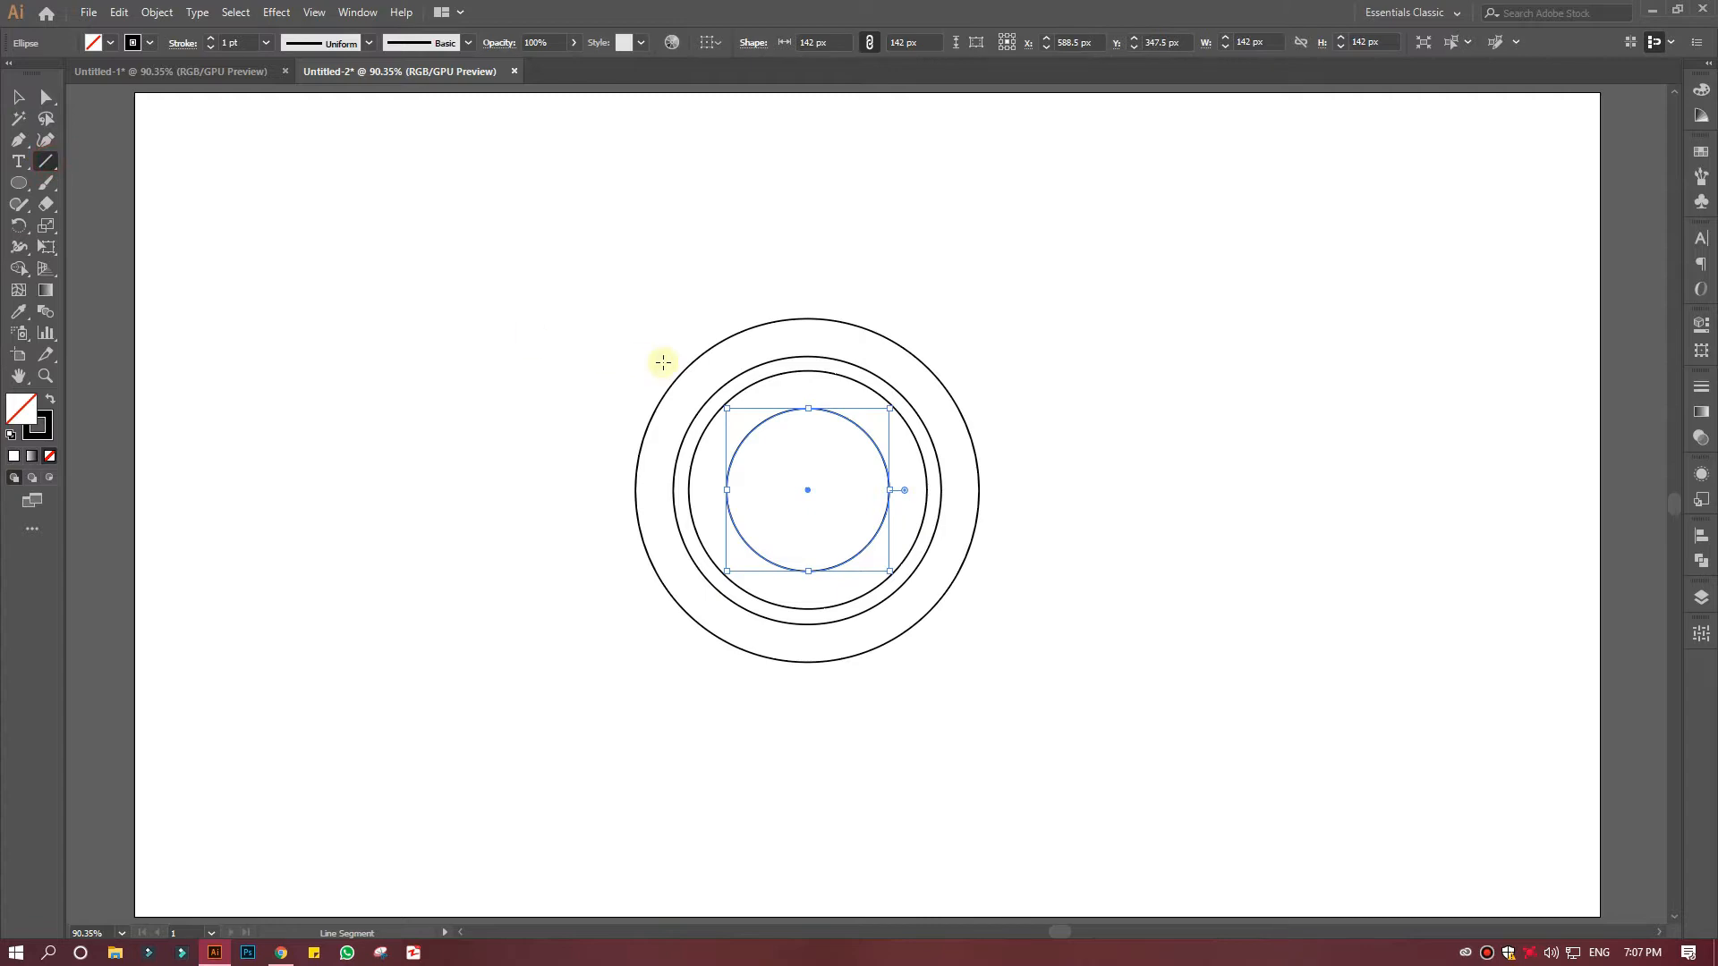
pyautogui.moveTo(622, 318); pyautogui.dragTo(1038, 716)
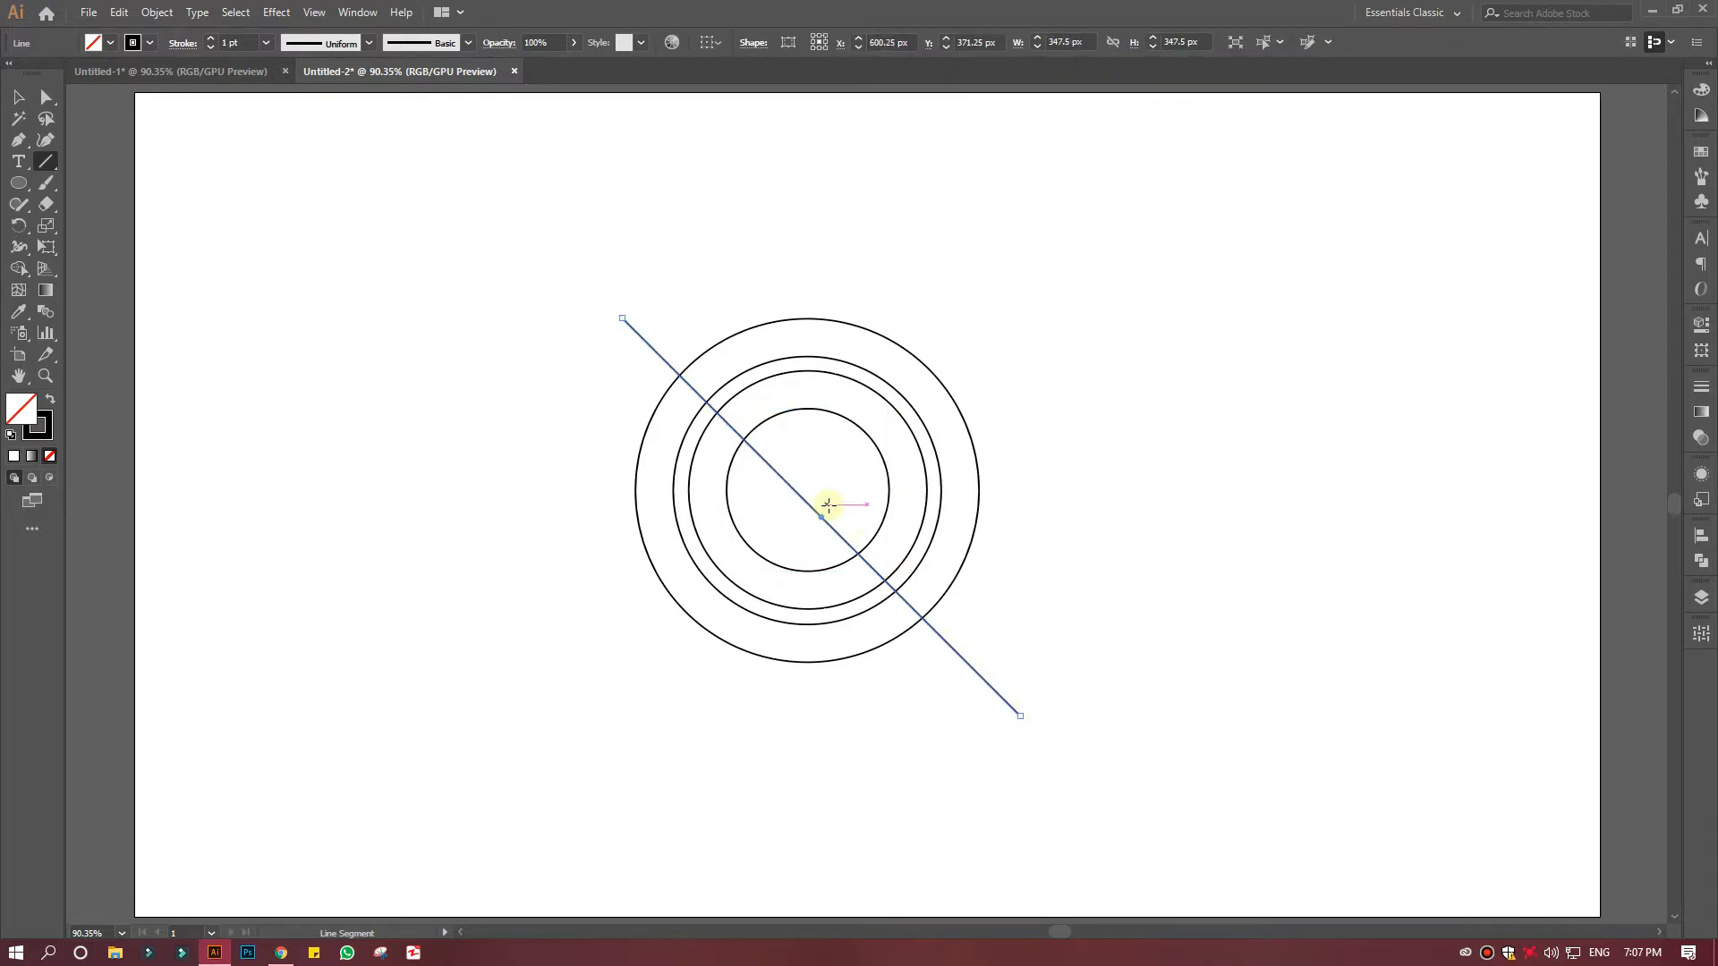
pyautogui.moveTo(819, 507); pyautogui.dragTo(808, 489)
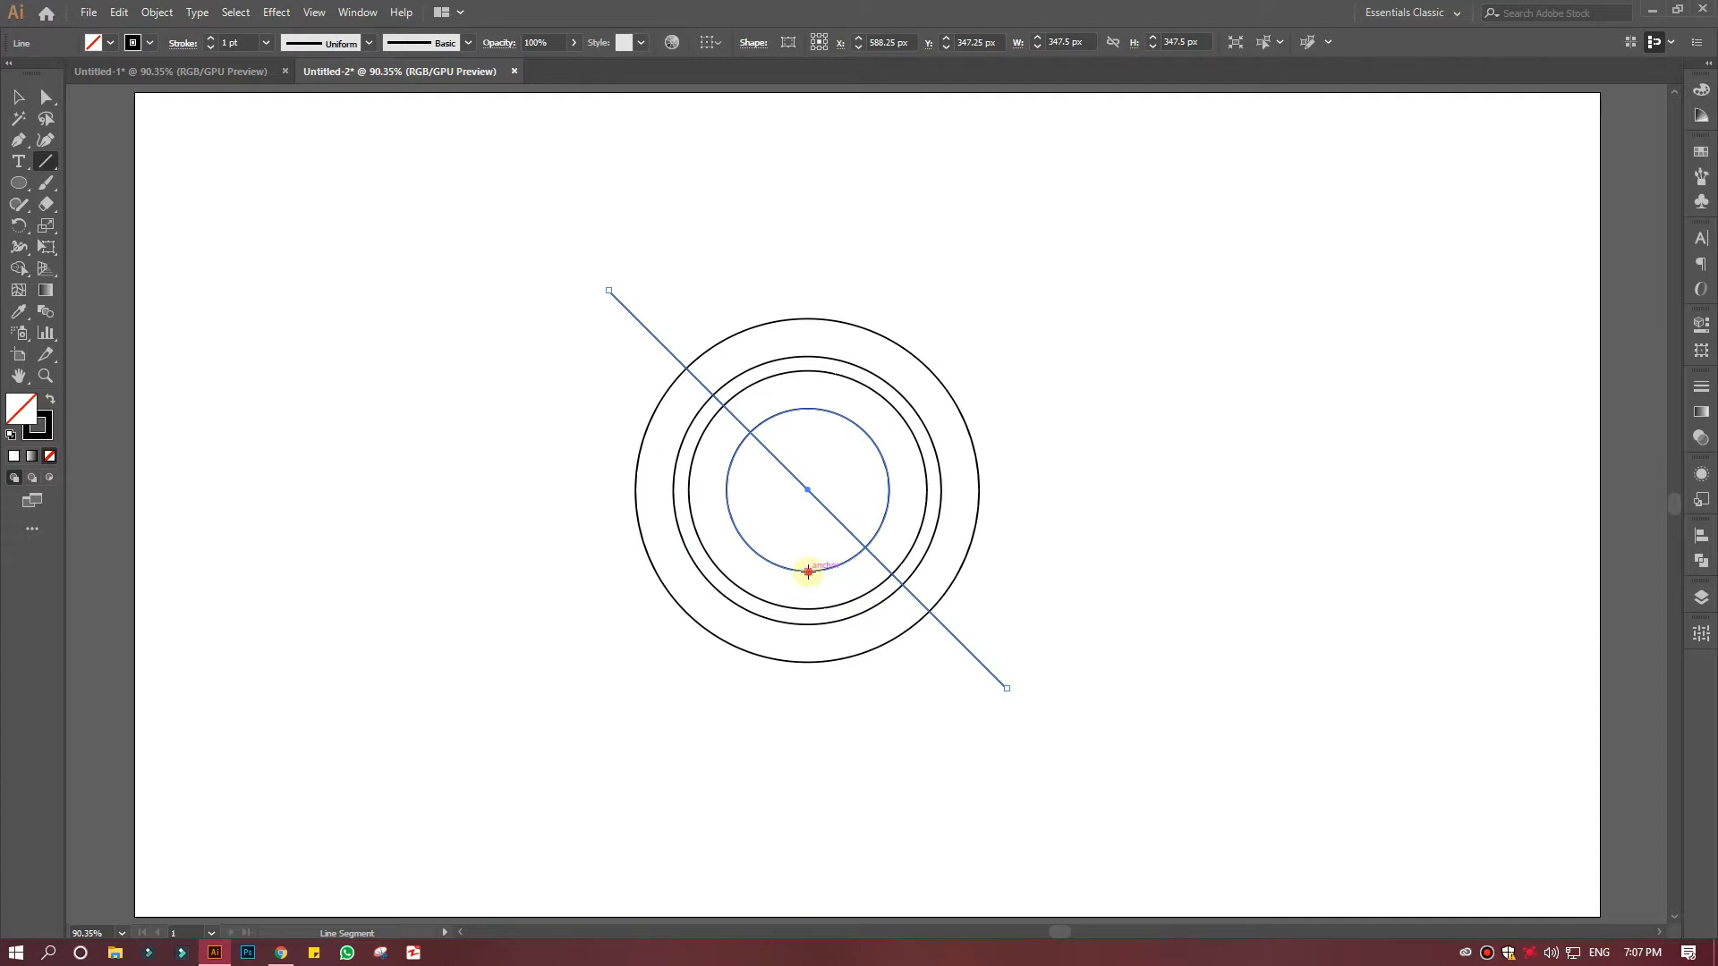
# Draw two horizontal lines about 209 px long, running rightward from the lowest points of the two innermost circles.
pyautogui.moveTo(808, 570); pyautogui.dragTo(1047, 564)
pyautogui.press('shift')
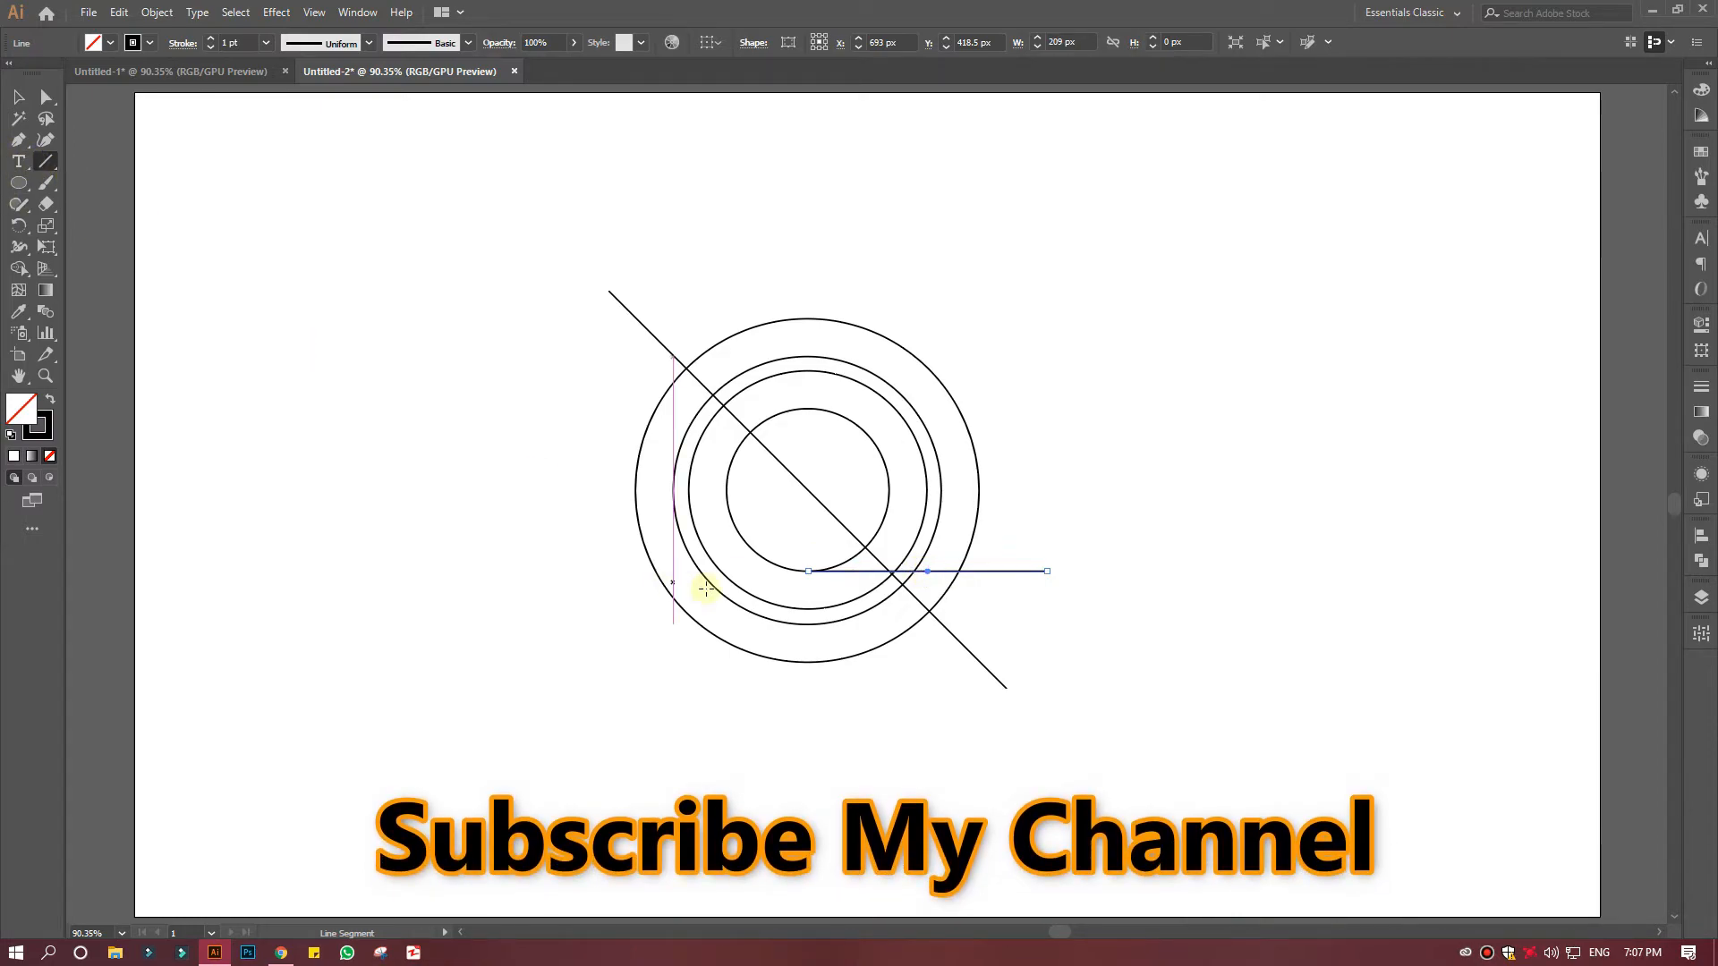
pyautogui.moveTo(807, 608); pyautogui.dragTo(1047, 612)
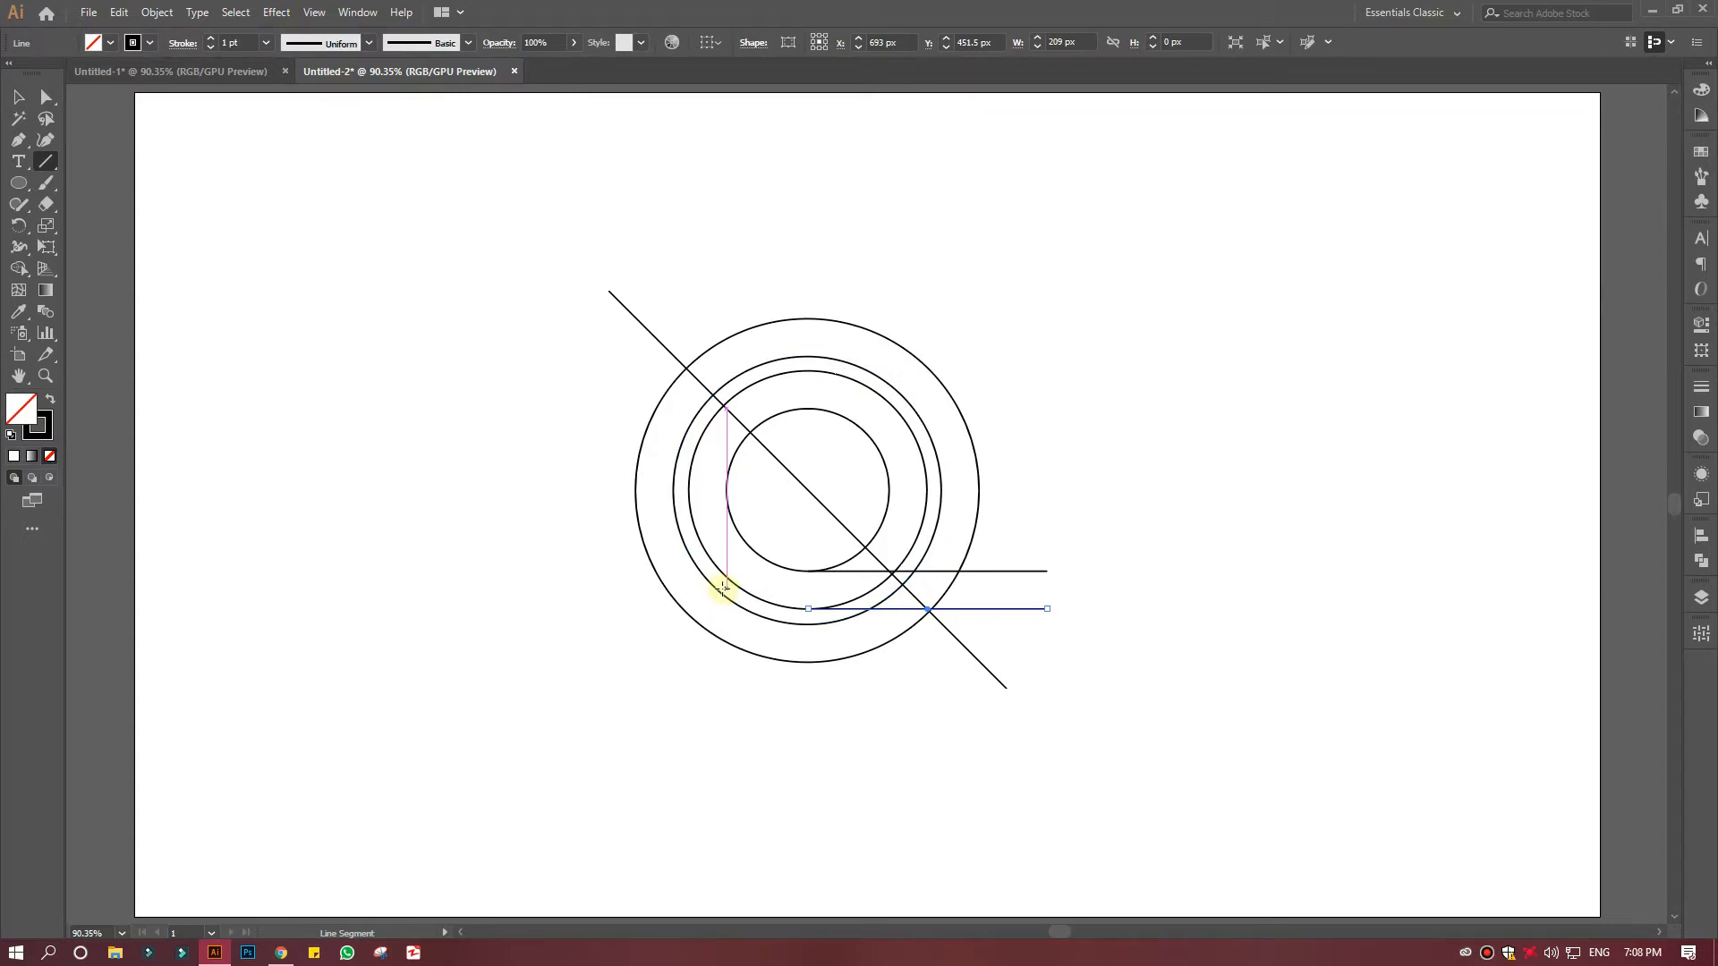
# From the second-largest circle, draw a vertical line about 92 px down from its lower left and a horizontal line about 103 px rightward from its upper right.
pyautogui.moveTo(723, 593); pyautogui.dragTo(723, 698)
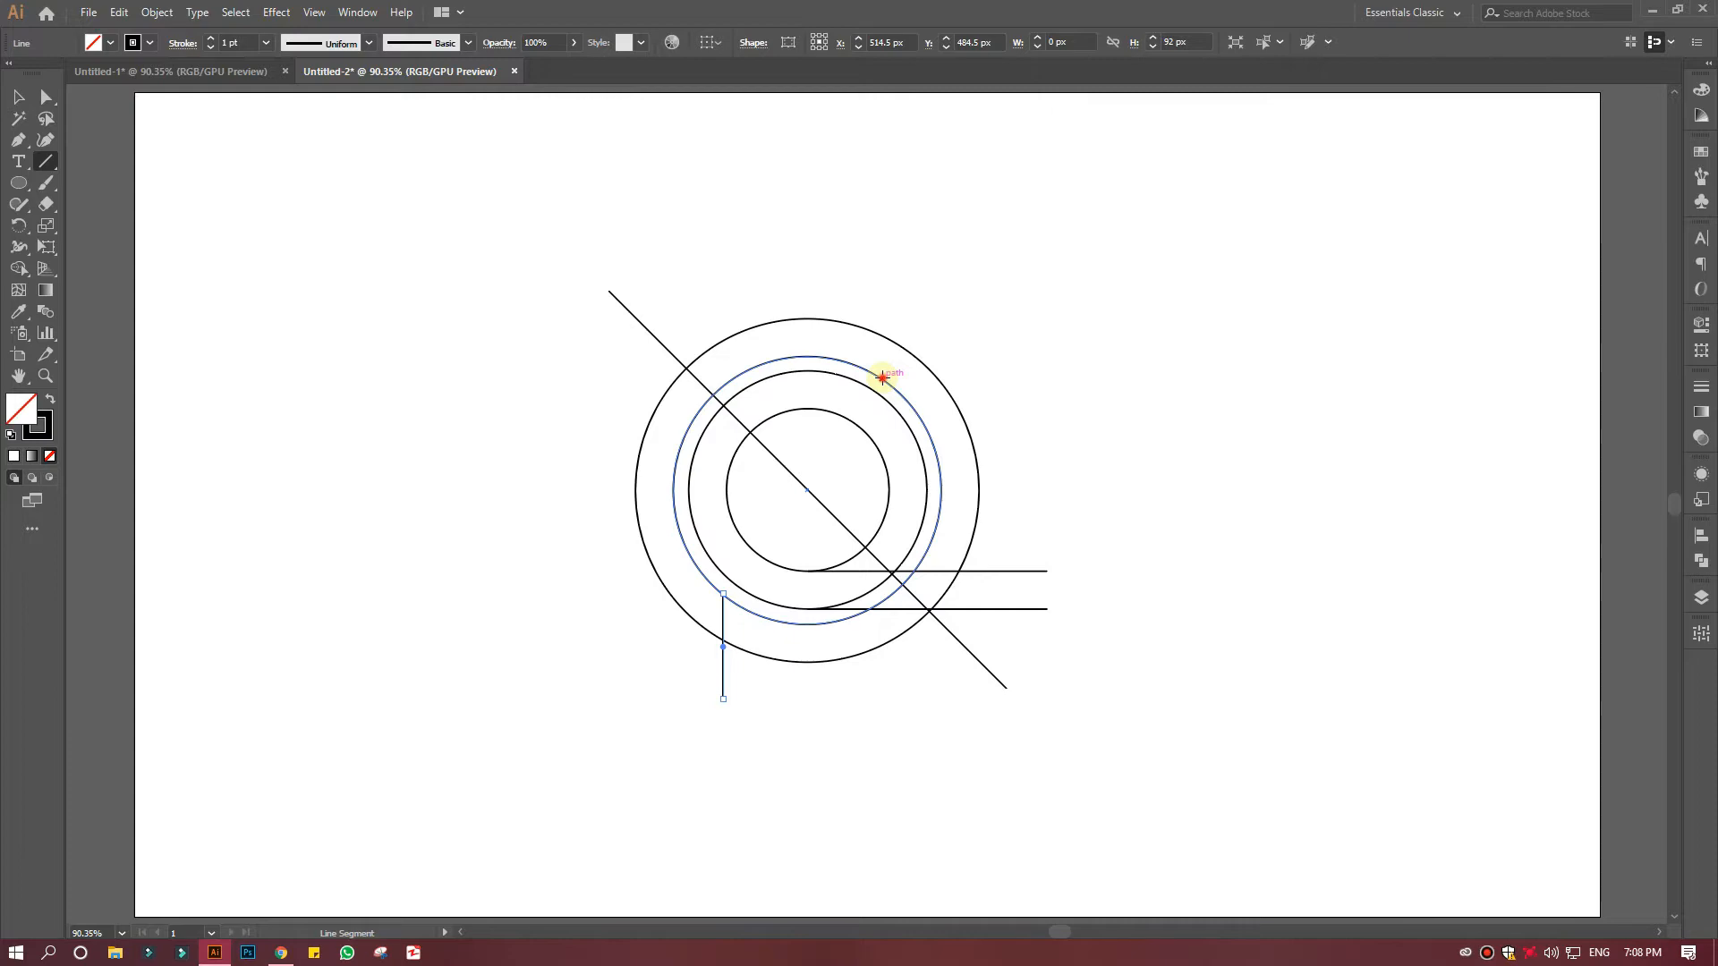
pyautogui.moveTo(883, 379); pyautogui.dragTo(999, 379)
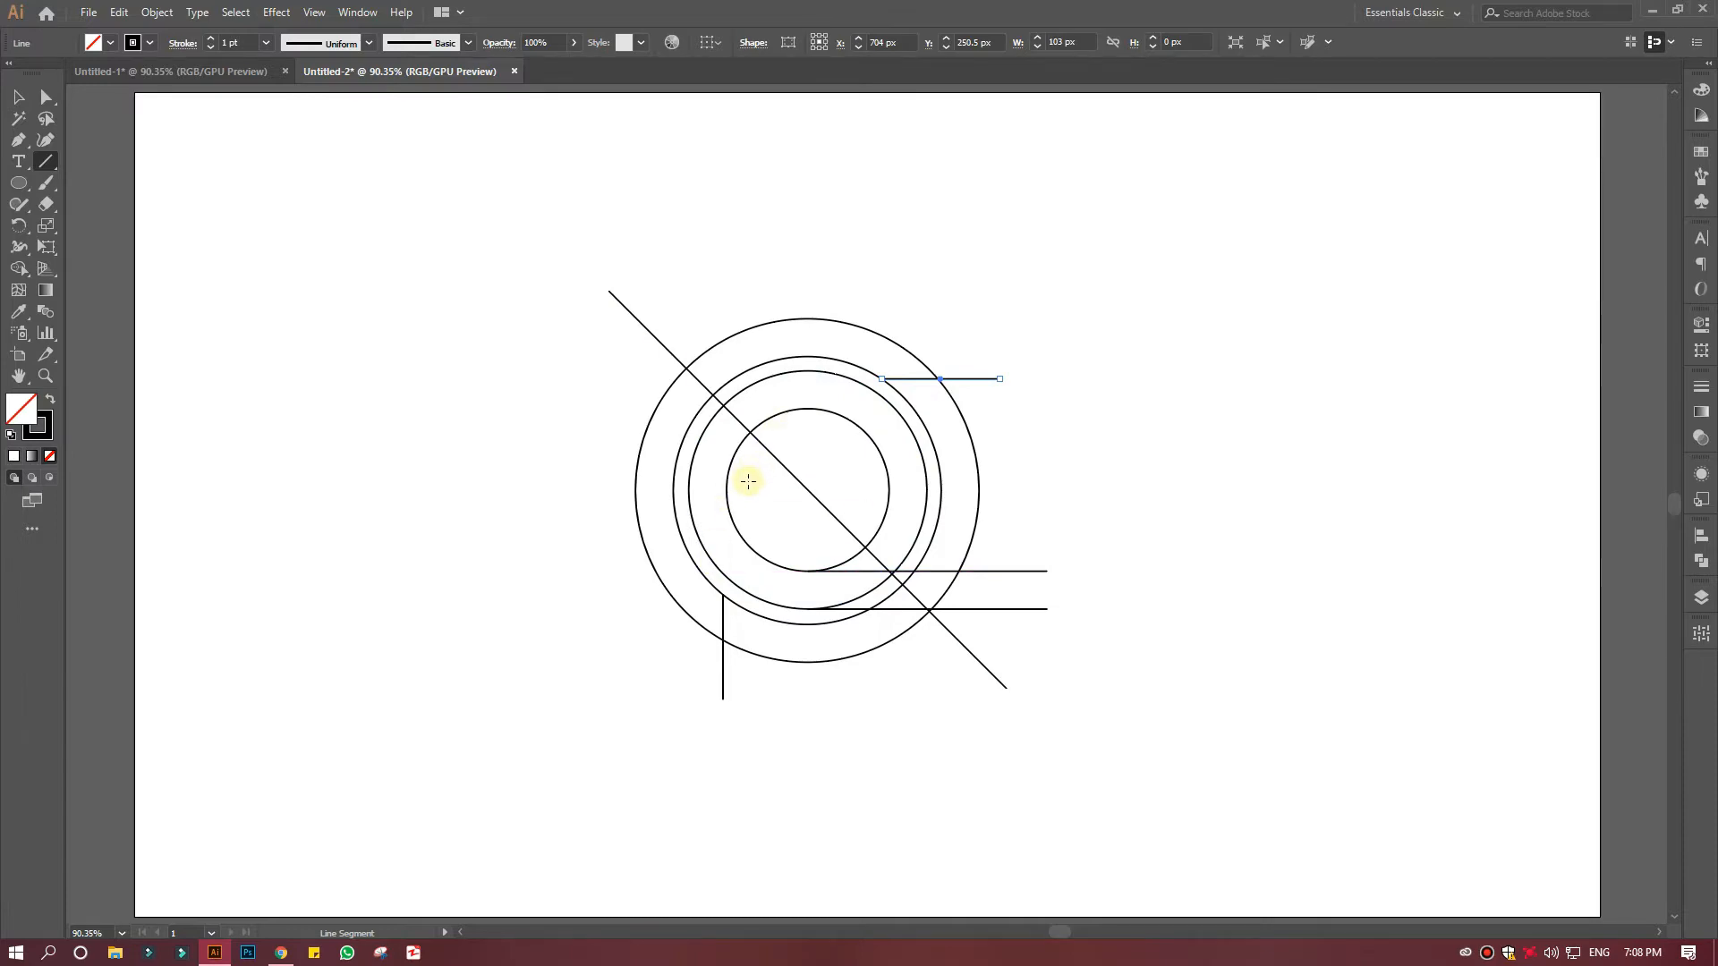
# Draw a horizontal line about 281 px long from inside the smallest circle rightward past the rings, and duplicate it about 29 px below.
pyautogui.moveTo(749, 471); pyautogui.dragTo(1071, 511)
pyautogui.moveTo(909, 480); pyautogui.dragTo(909, 507)
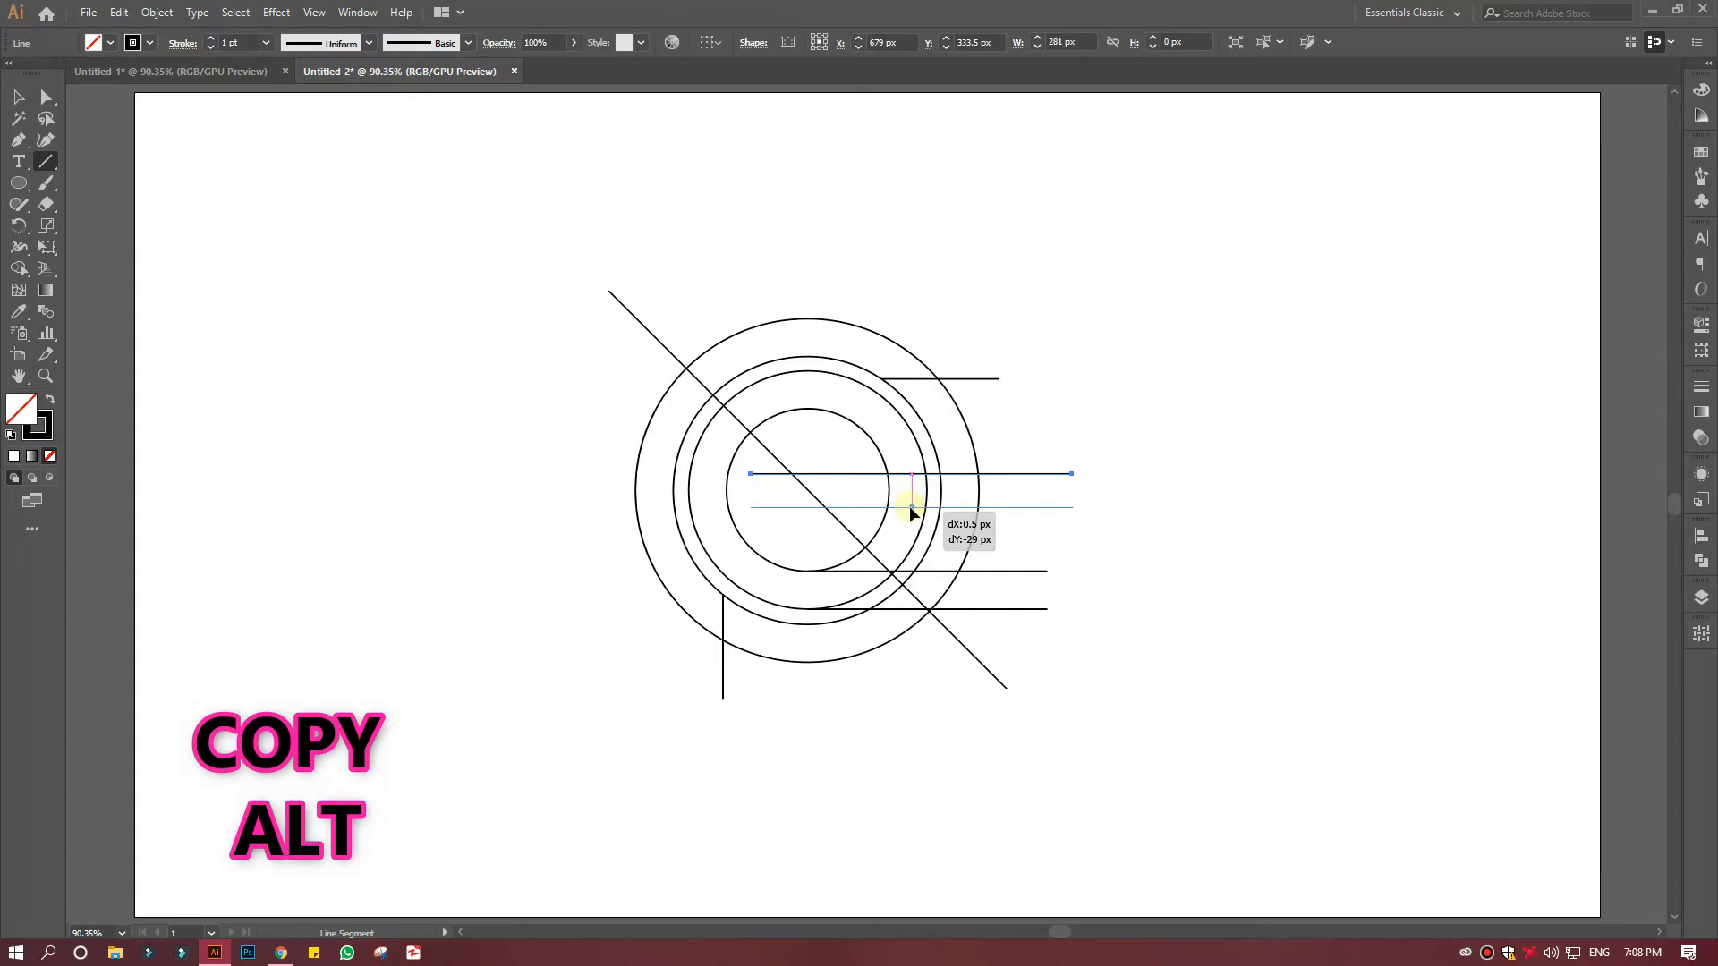
pyautogui.moveTo(909, 506); pyautogui.dragTo(909, 507)
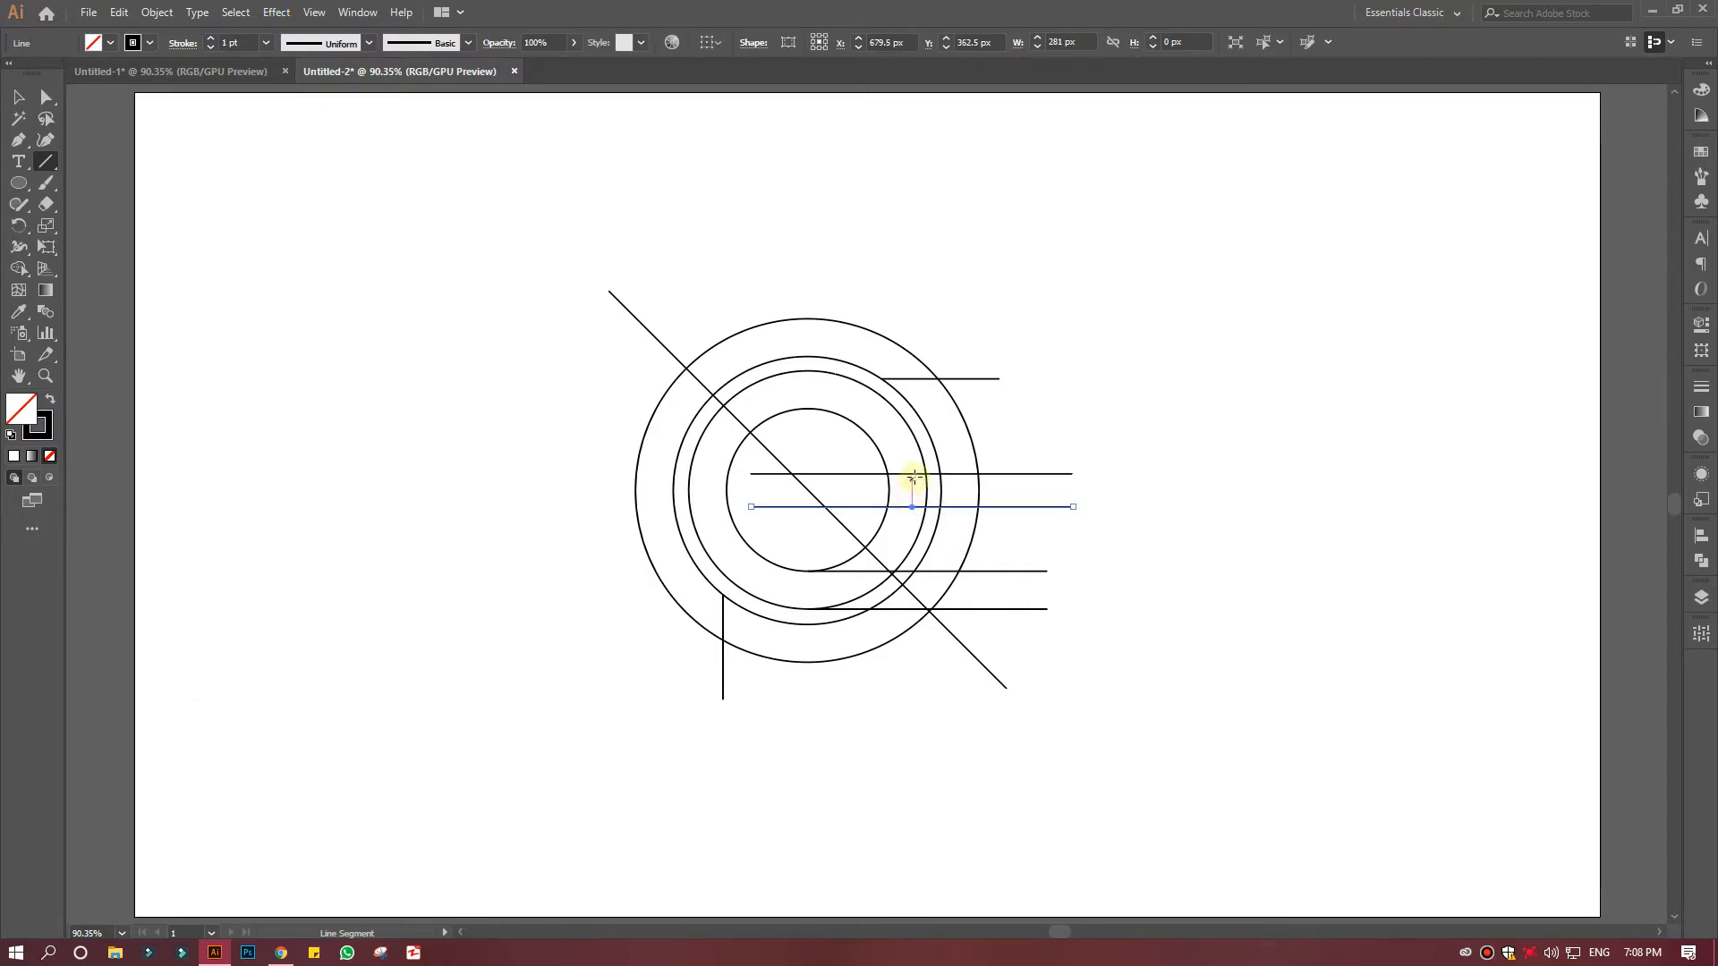
# Select both 281 px horizontal lines and move them together about 12 px down and 4 px right.
pyautogui.press('v')
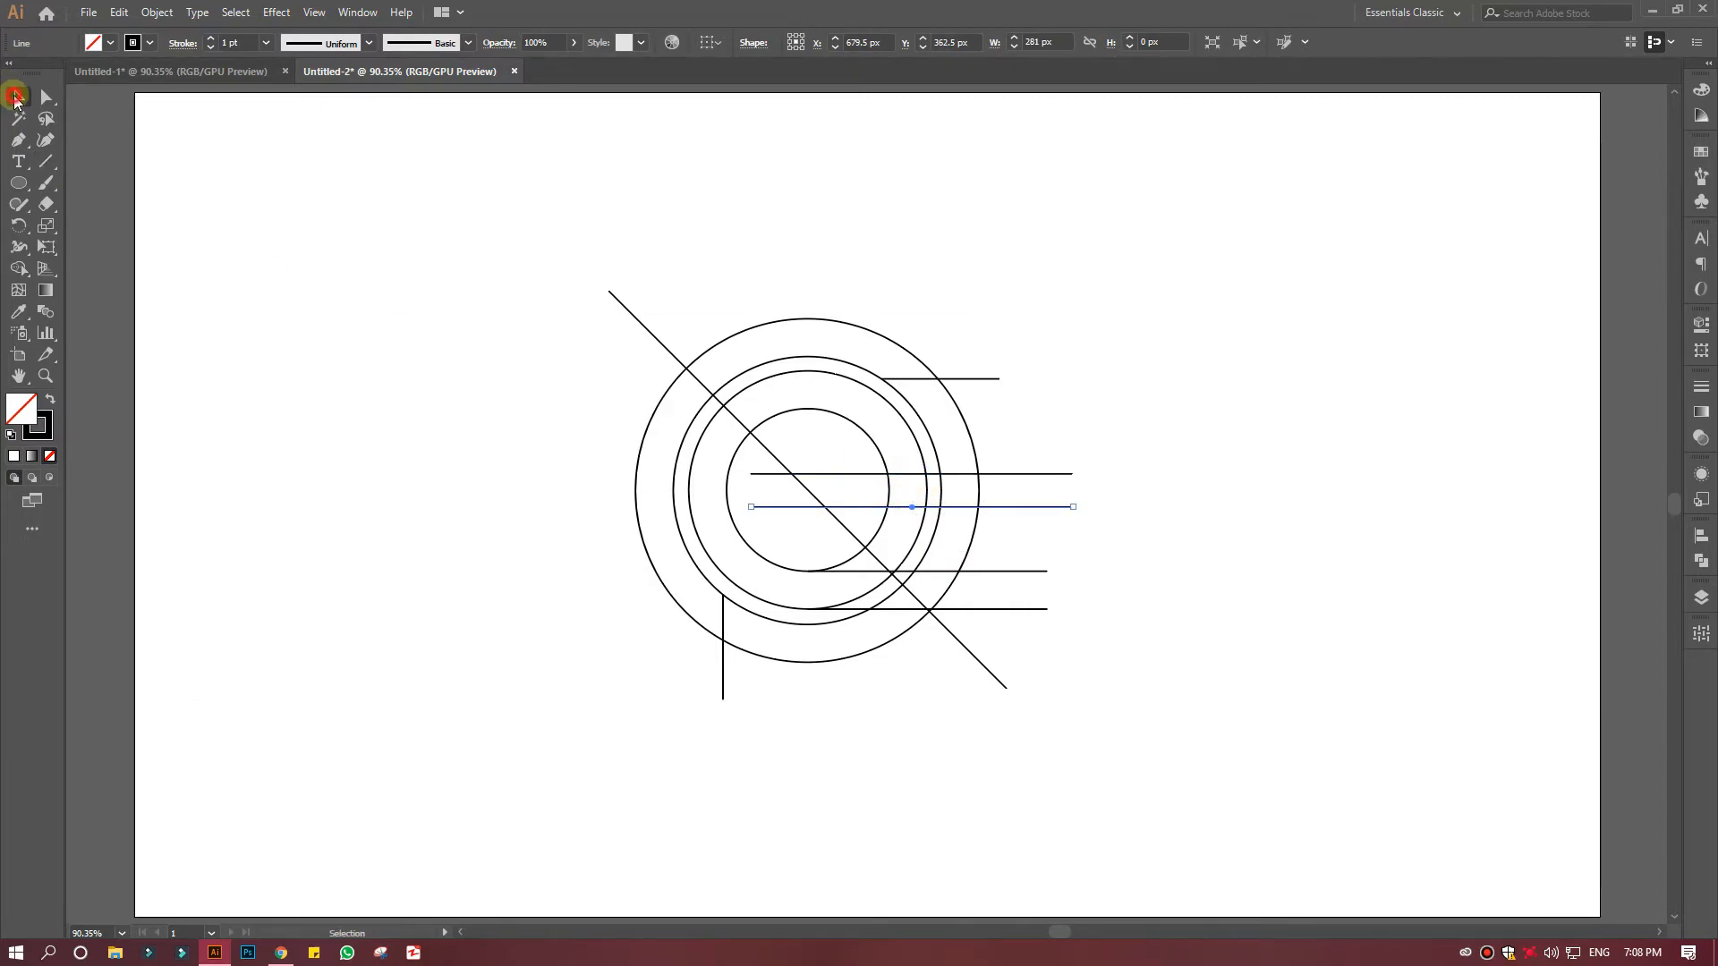
pyautogui.keyDown('shift'); pyautogui.click(913, 475); pyautogui.keyUp('shift')
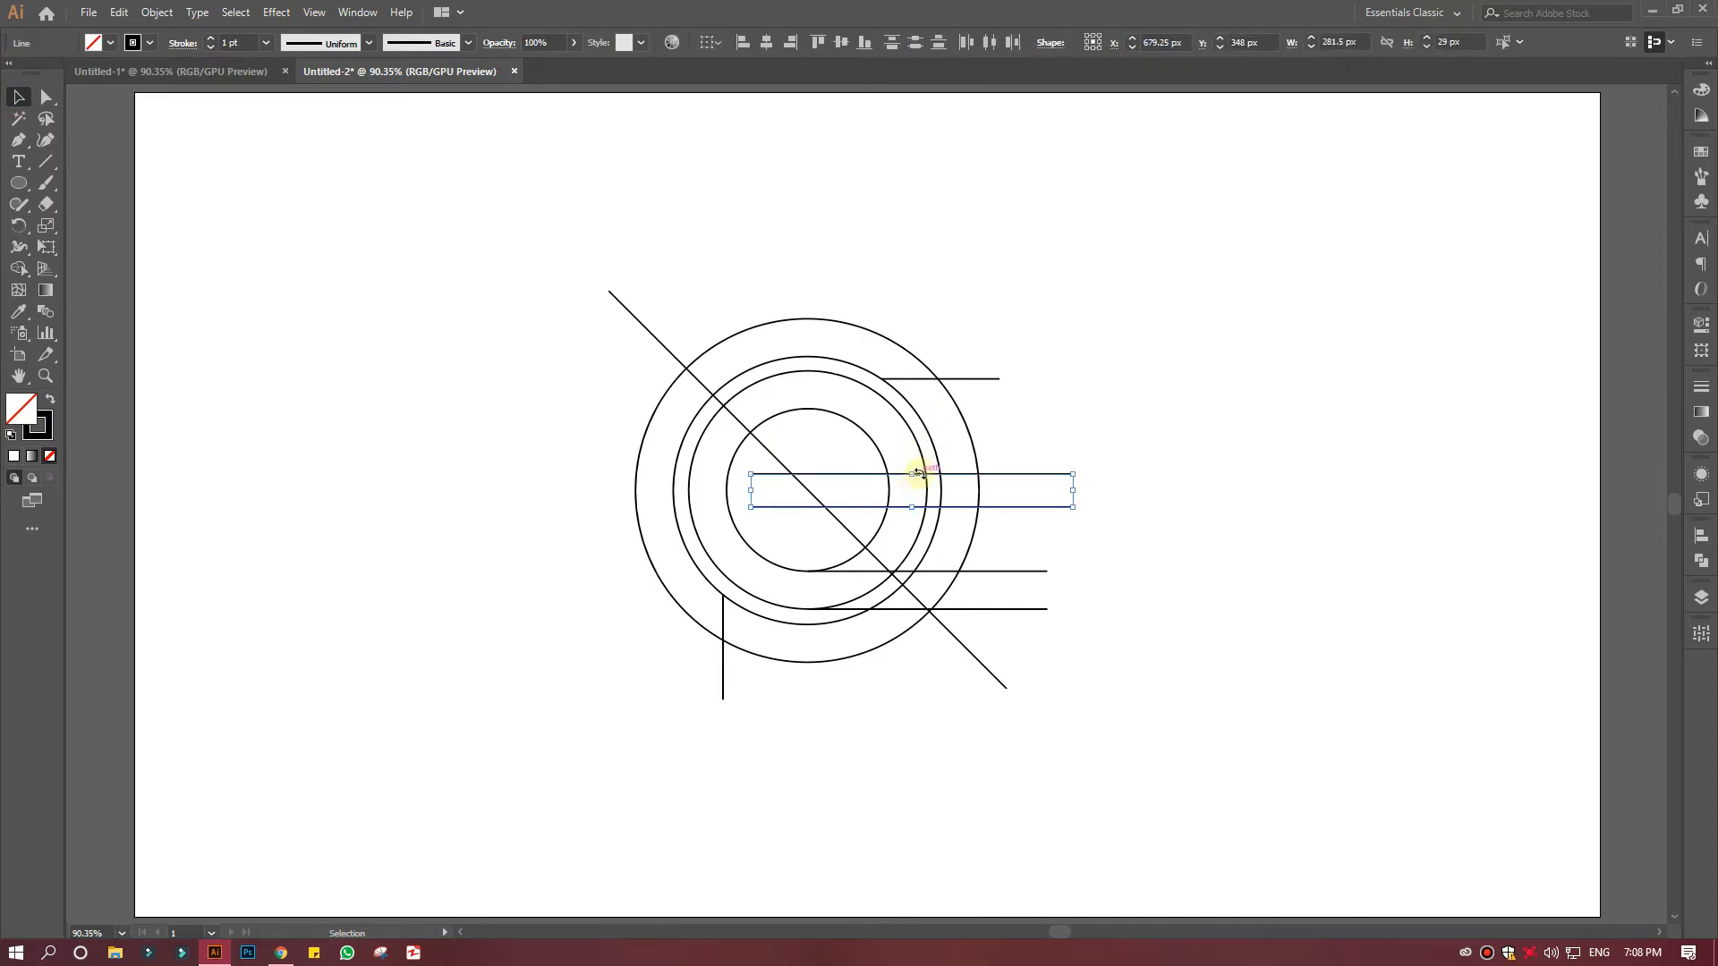
pyautogui.moveTo(928, 475); pyautogui.dragTo(881, 493)
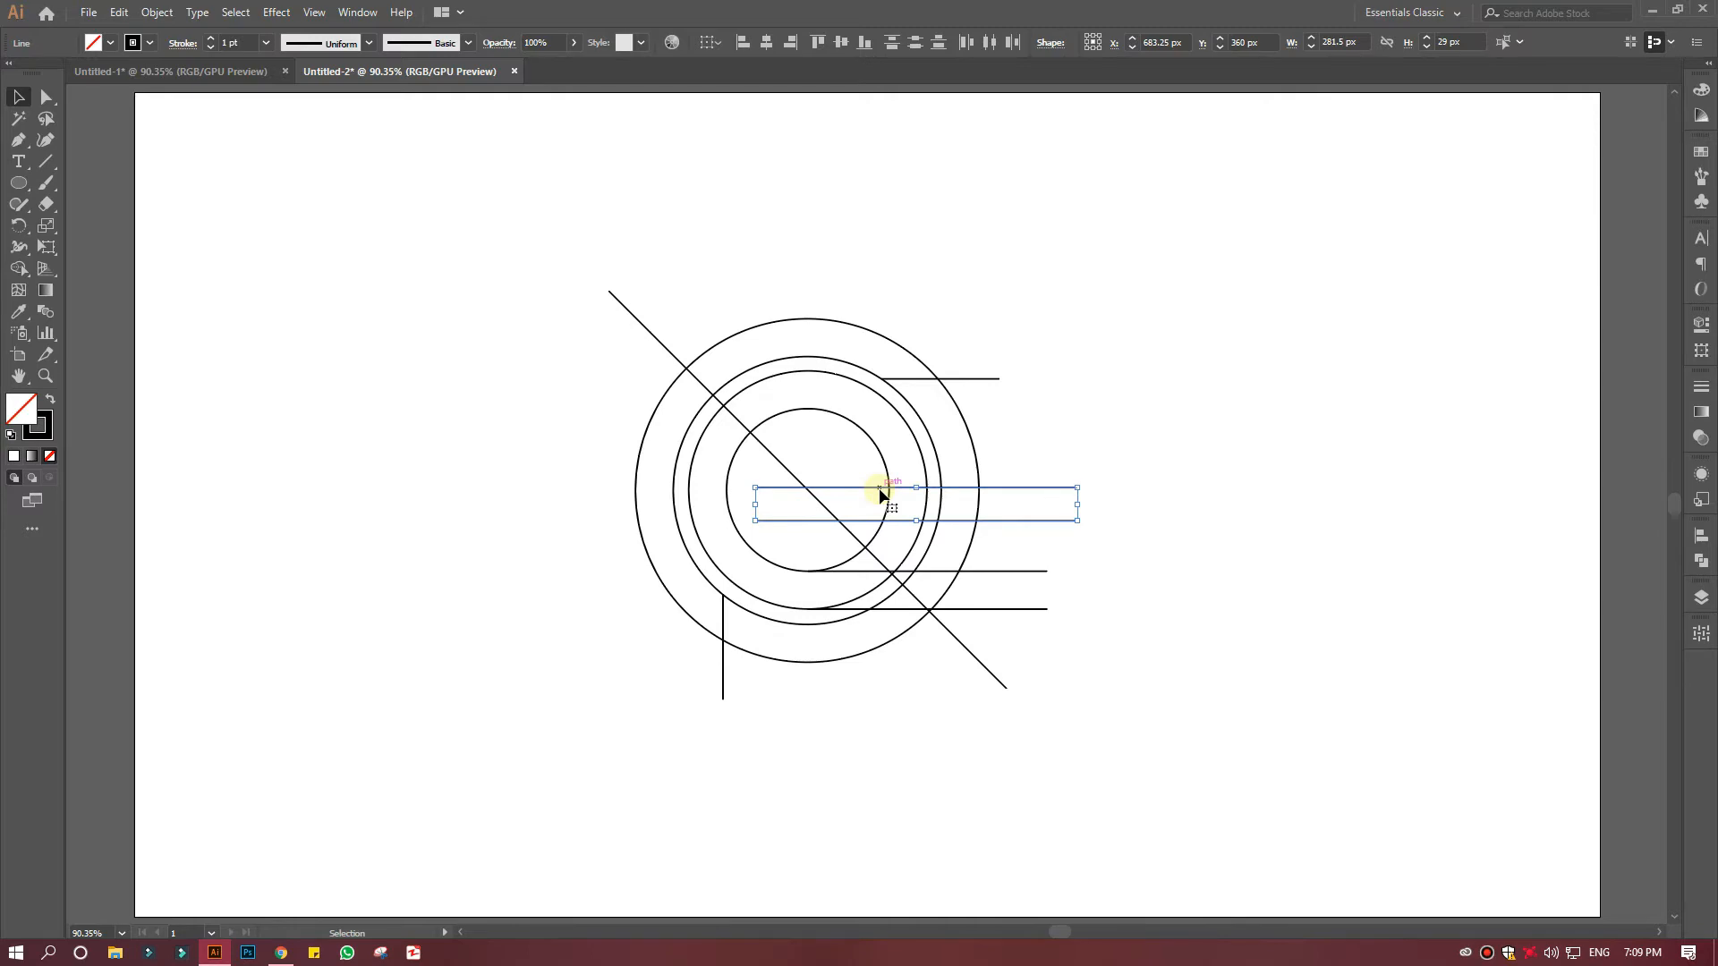
# Duplicate the upper 281 px line about 21 px above itself.
pyautogui.click(884, 490)
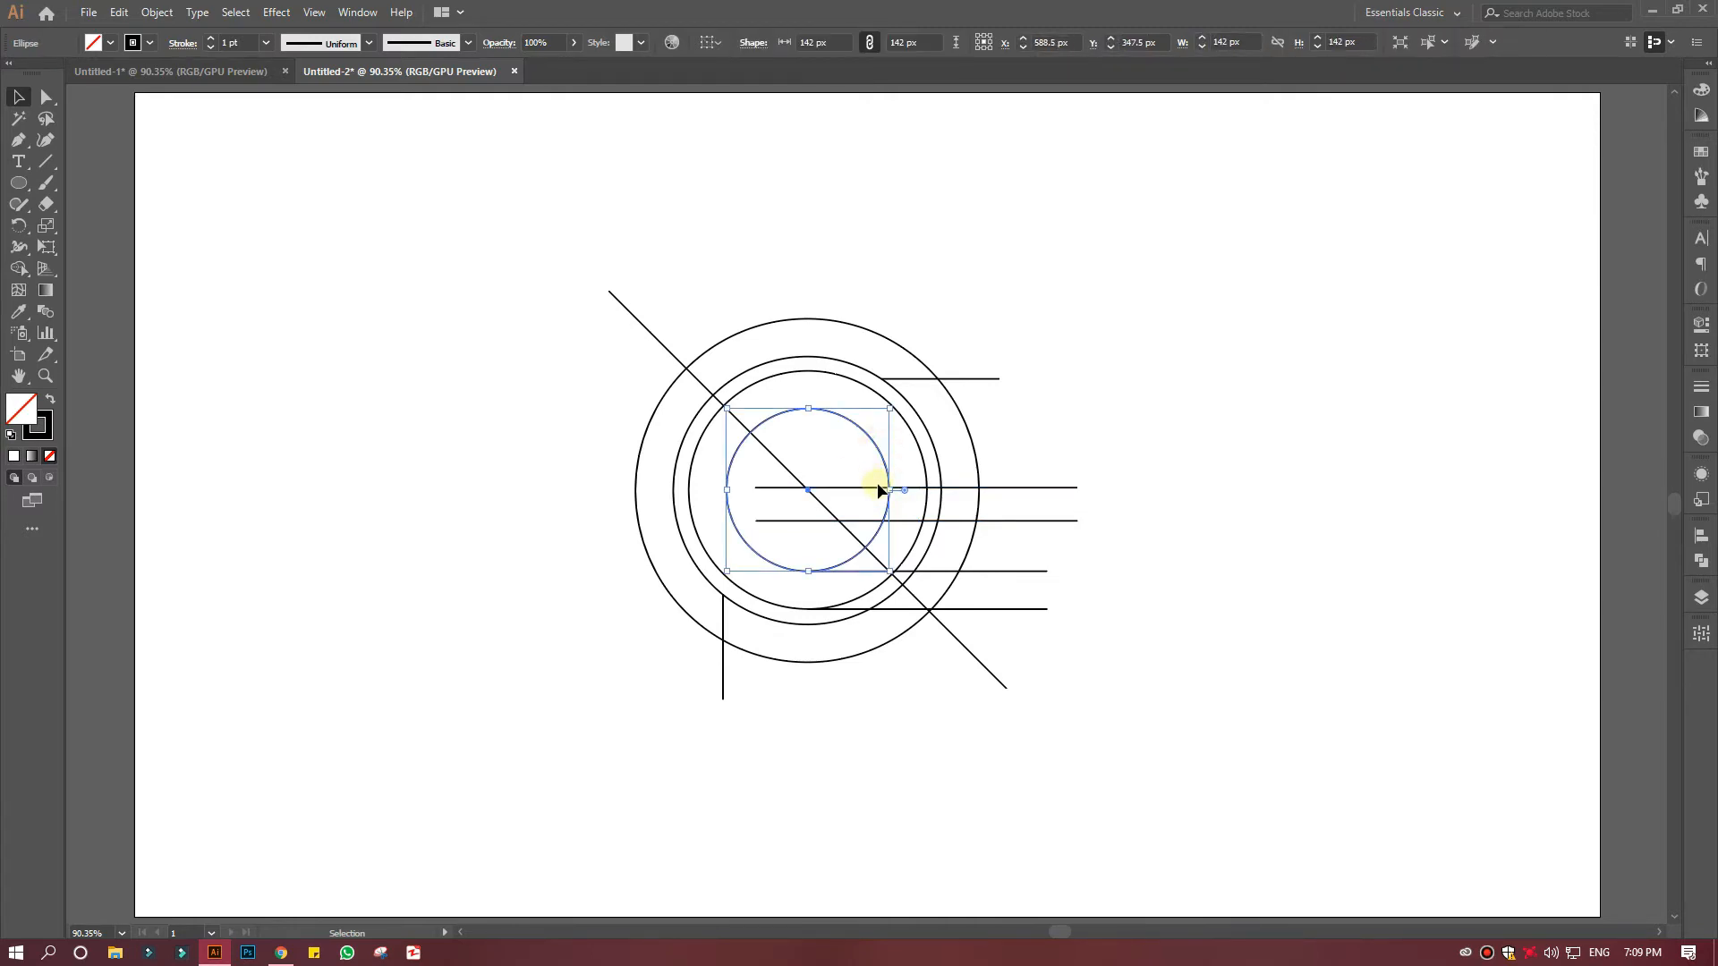
pyautogui.click(922, 488)
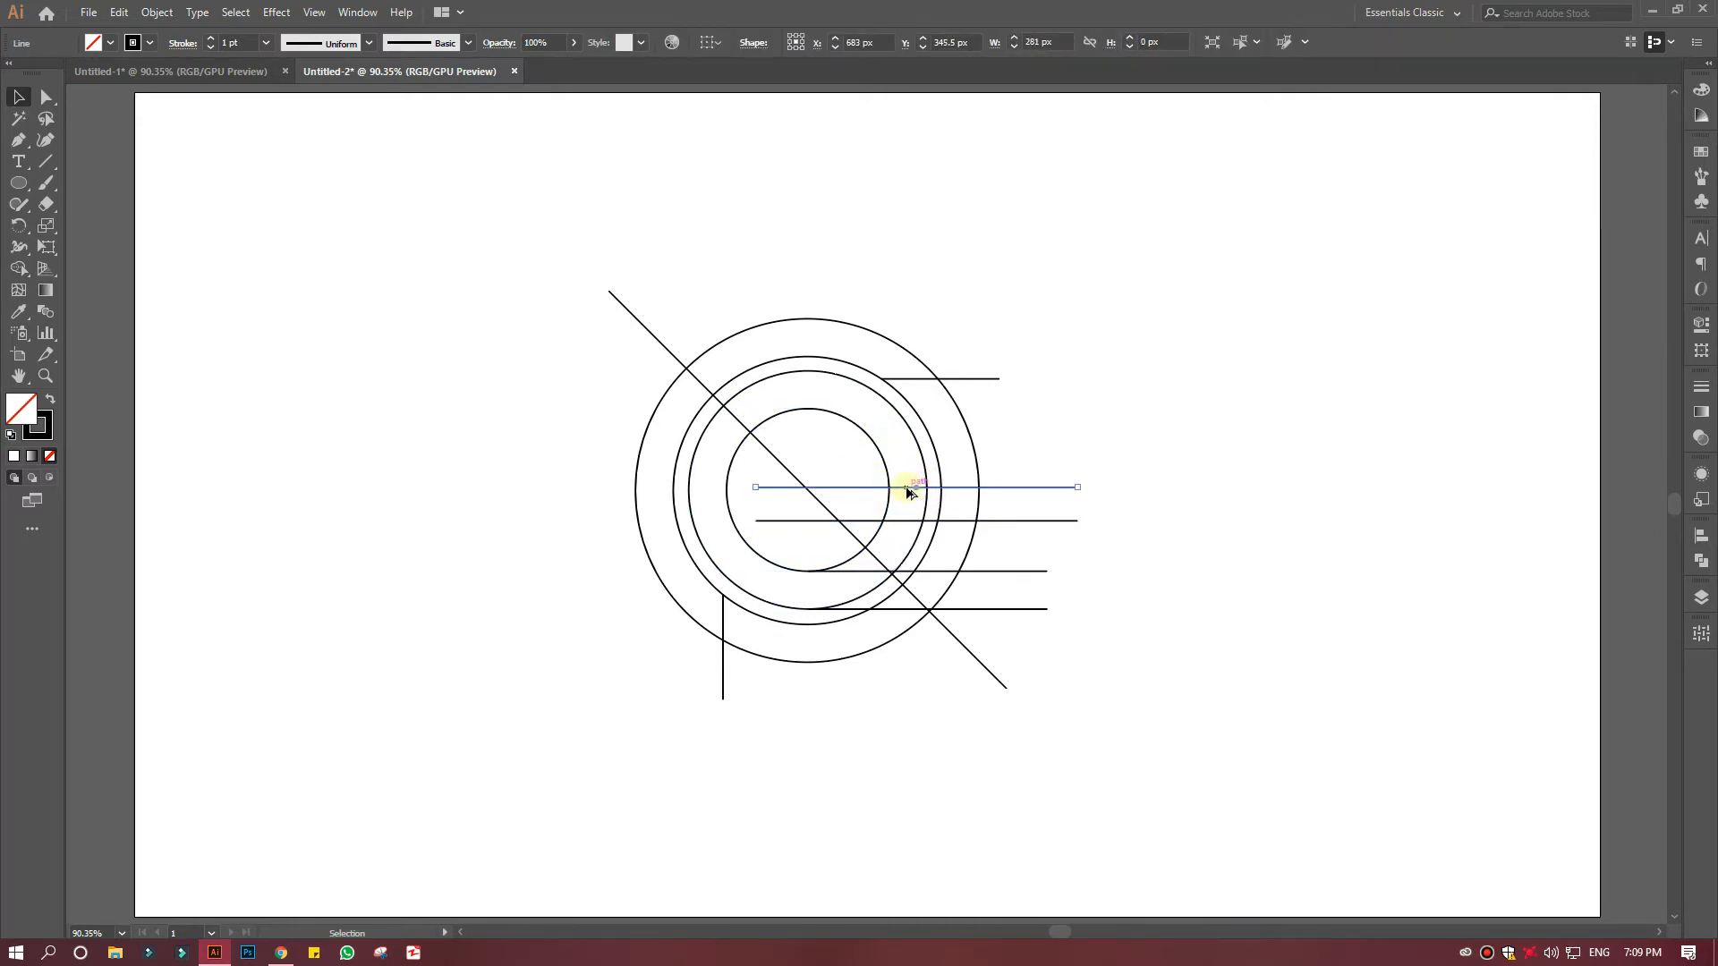
pyautogui.moveTo(907, 489); pyautogui.dragTo(906, 462)
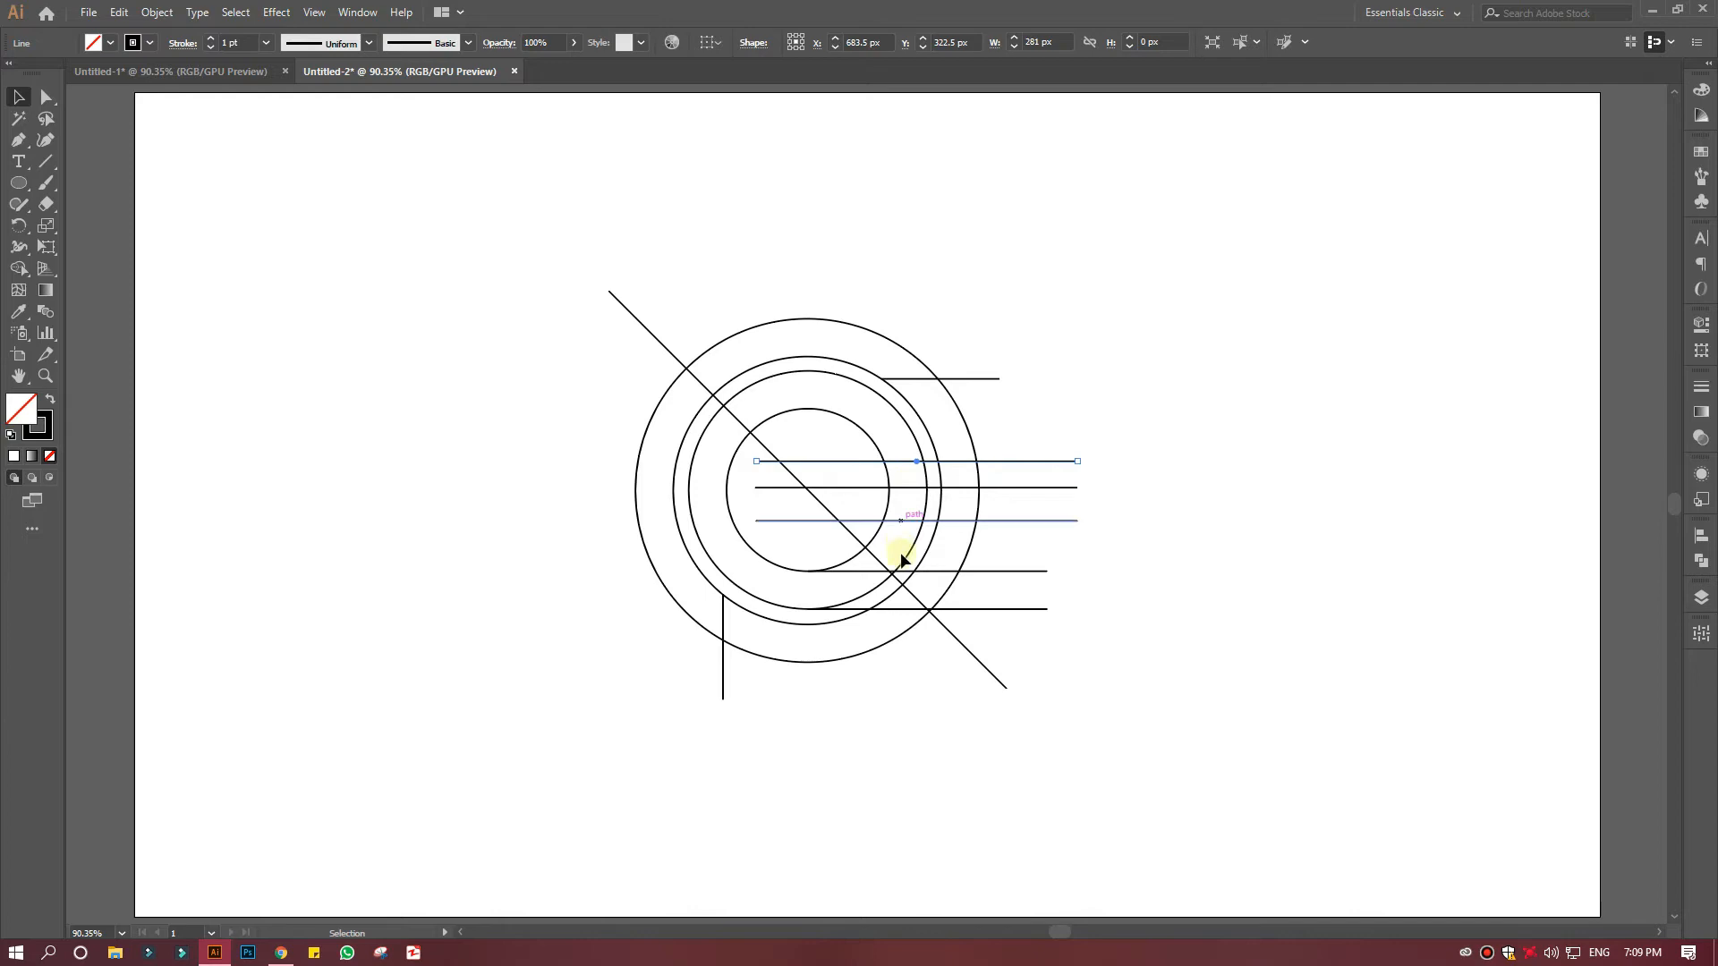
pyautogui.press('Down')
pyautogui.press('Down')
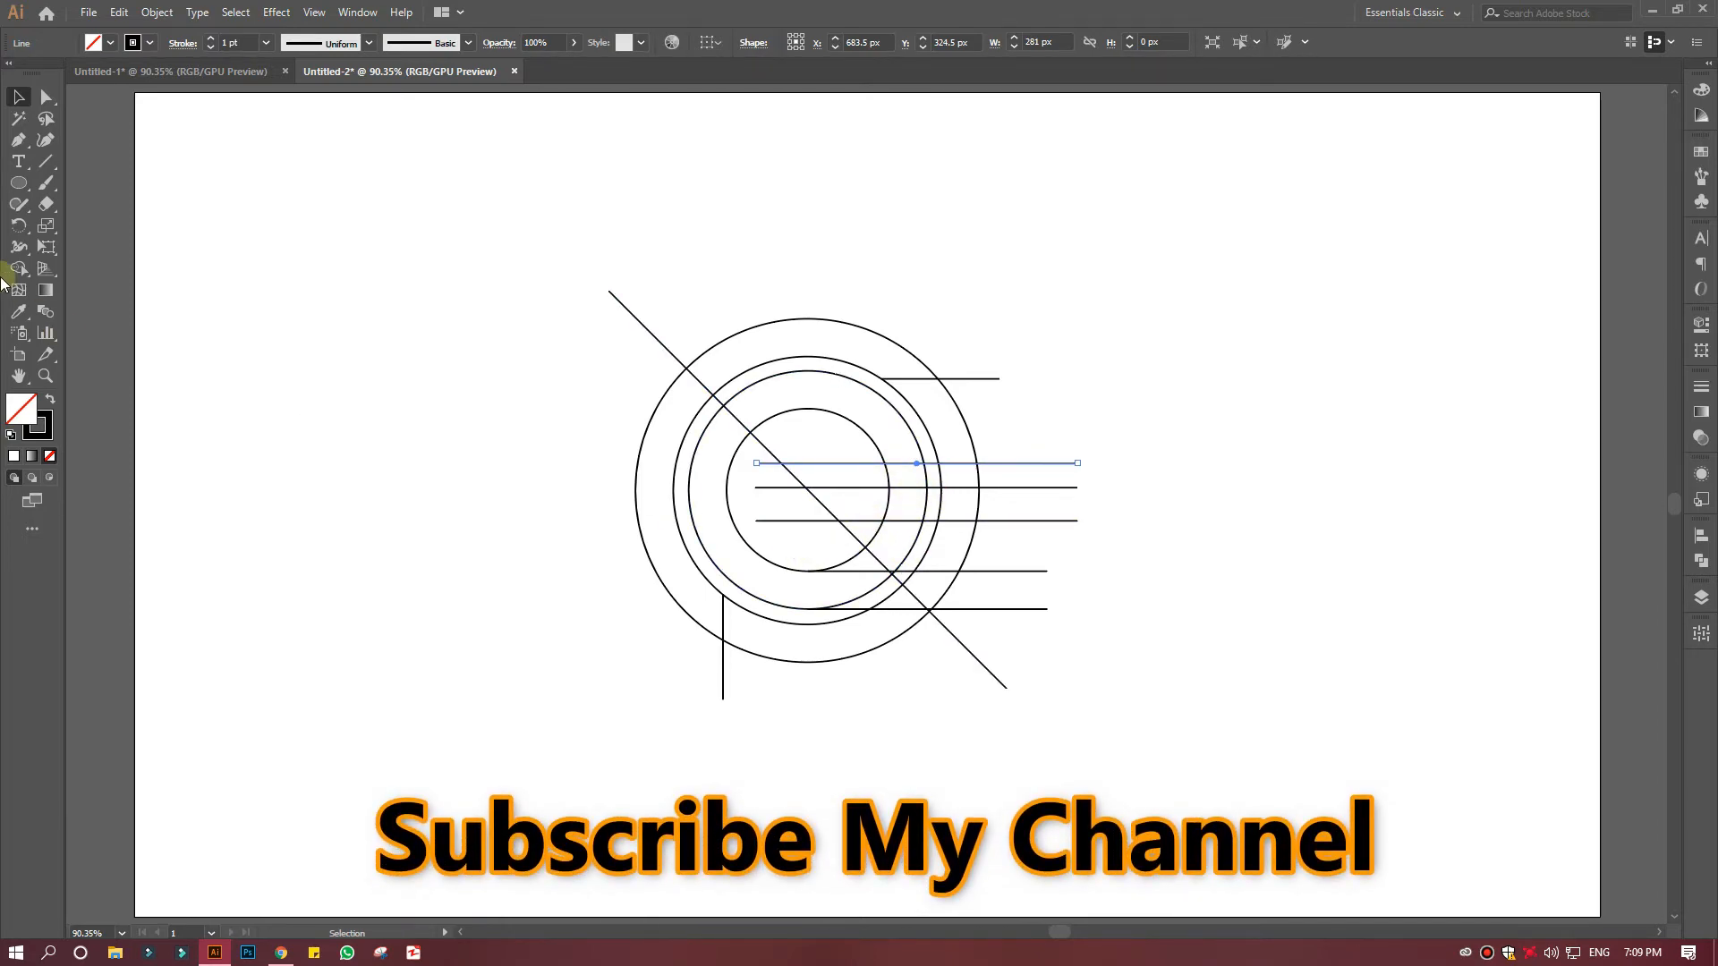
# Draw vertical lines downward from the smallest circle's lower-right line intersection, about 162 px, and from the 208 px circle's rightmost edge, about 189 px.
pyautogui.press('\\')
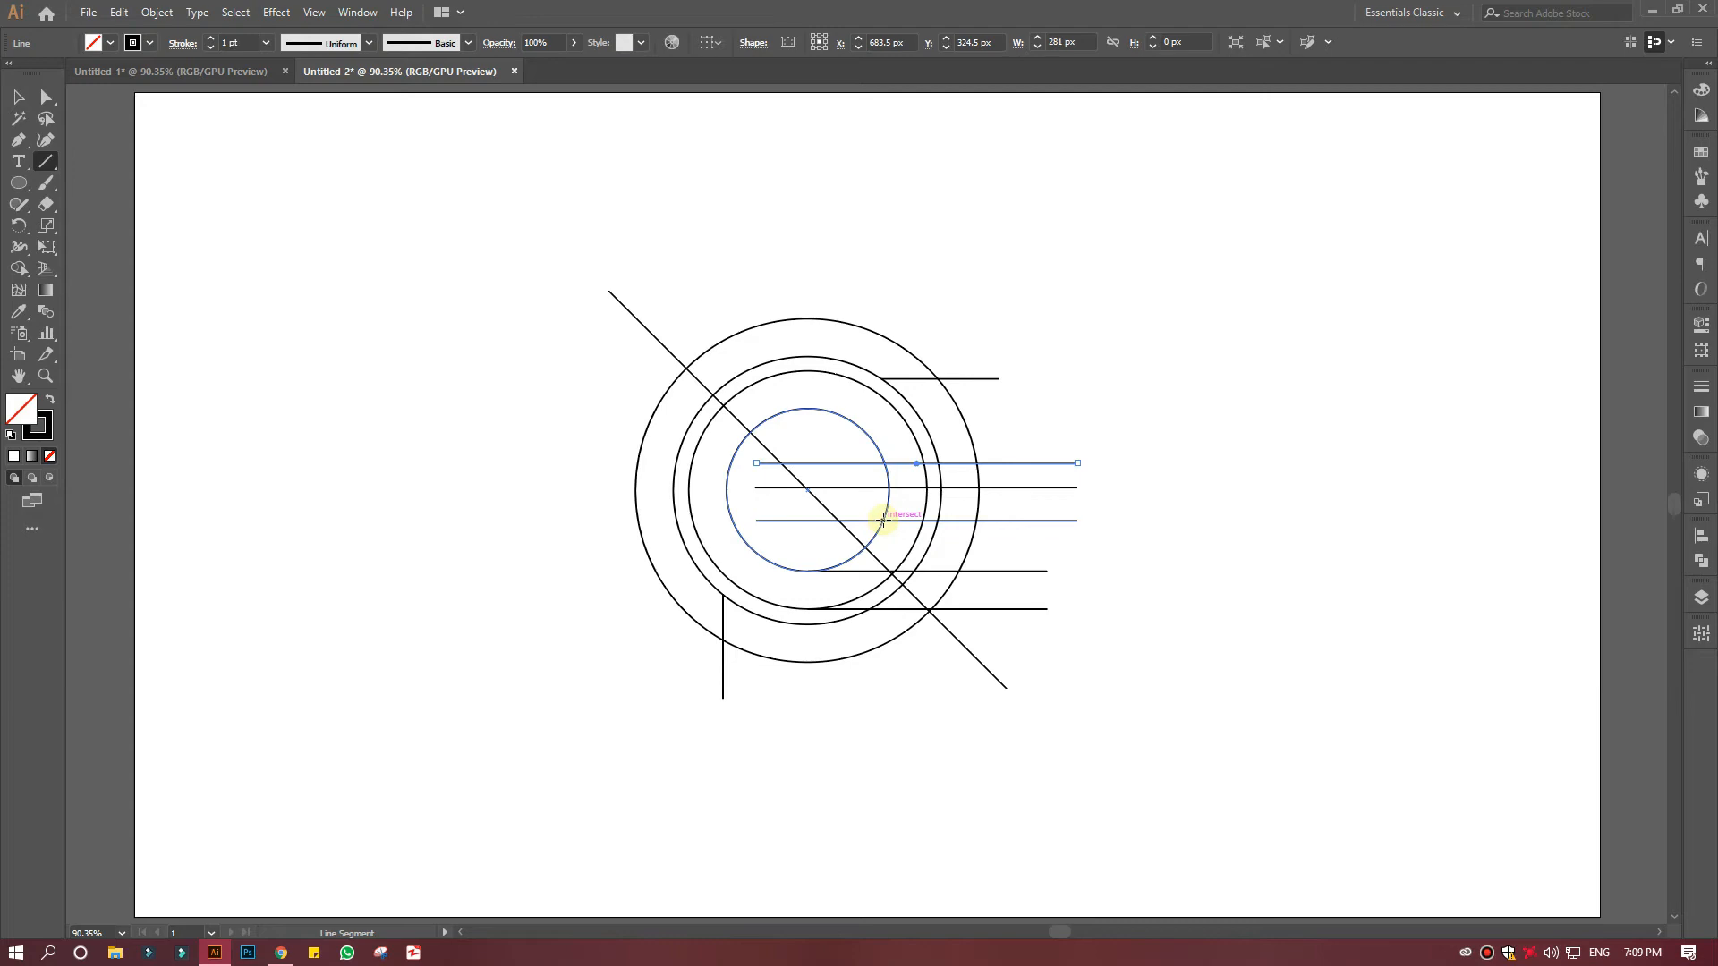
pyautogui.moveTo(884, 520); pyautogui.dragTo(883, 705)
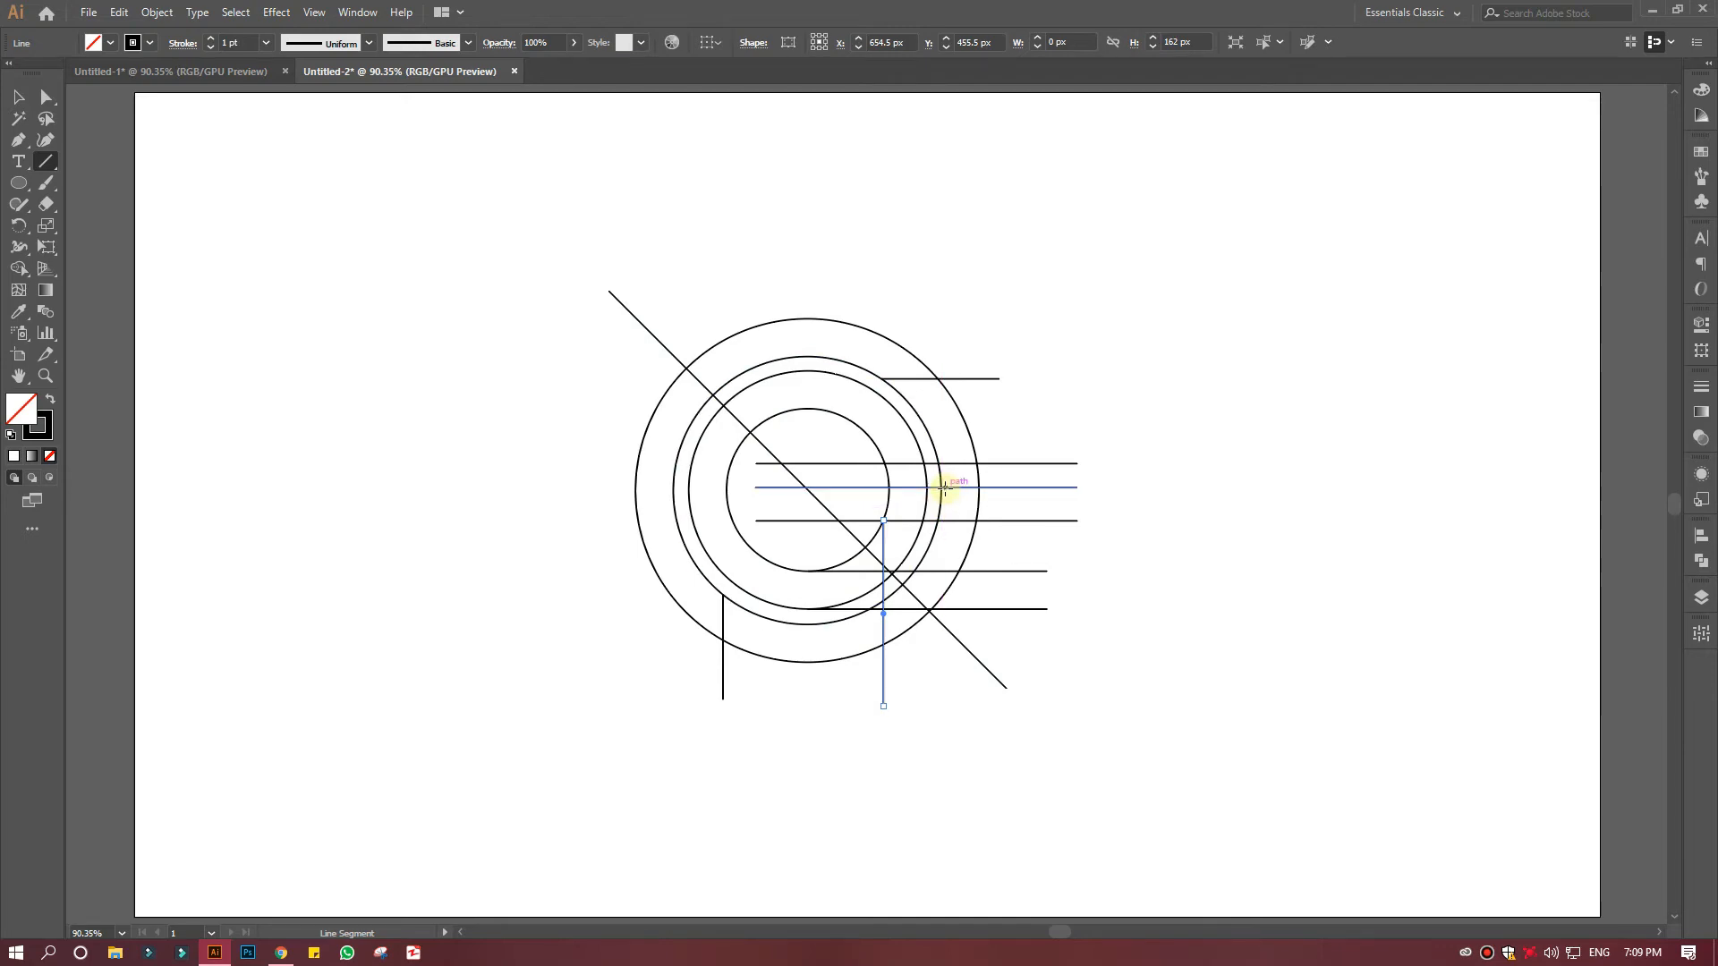
pyautogui.moveTo(941, 490); pyautogui.dragTo(928, 706)
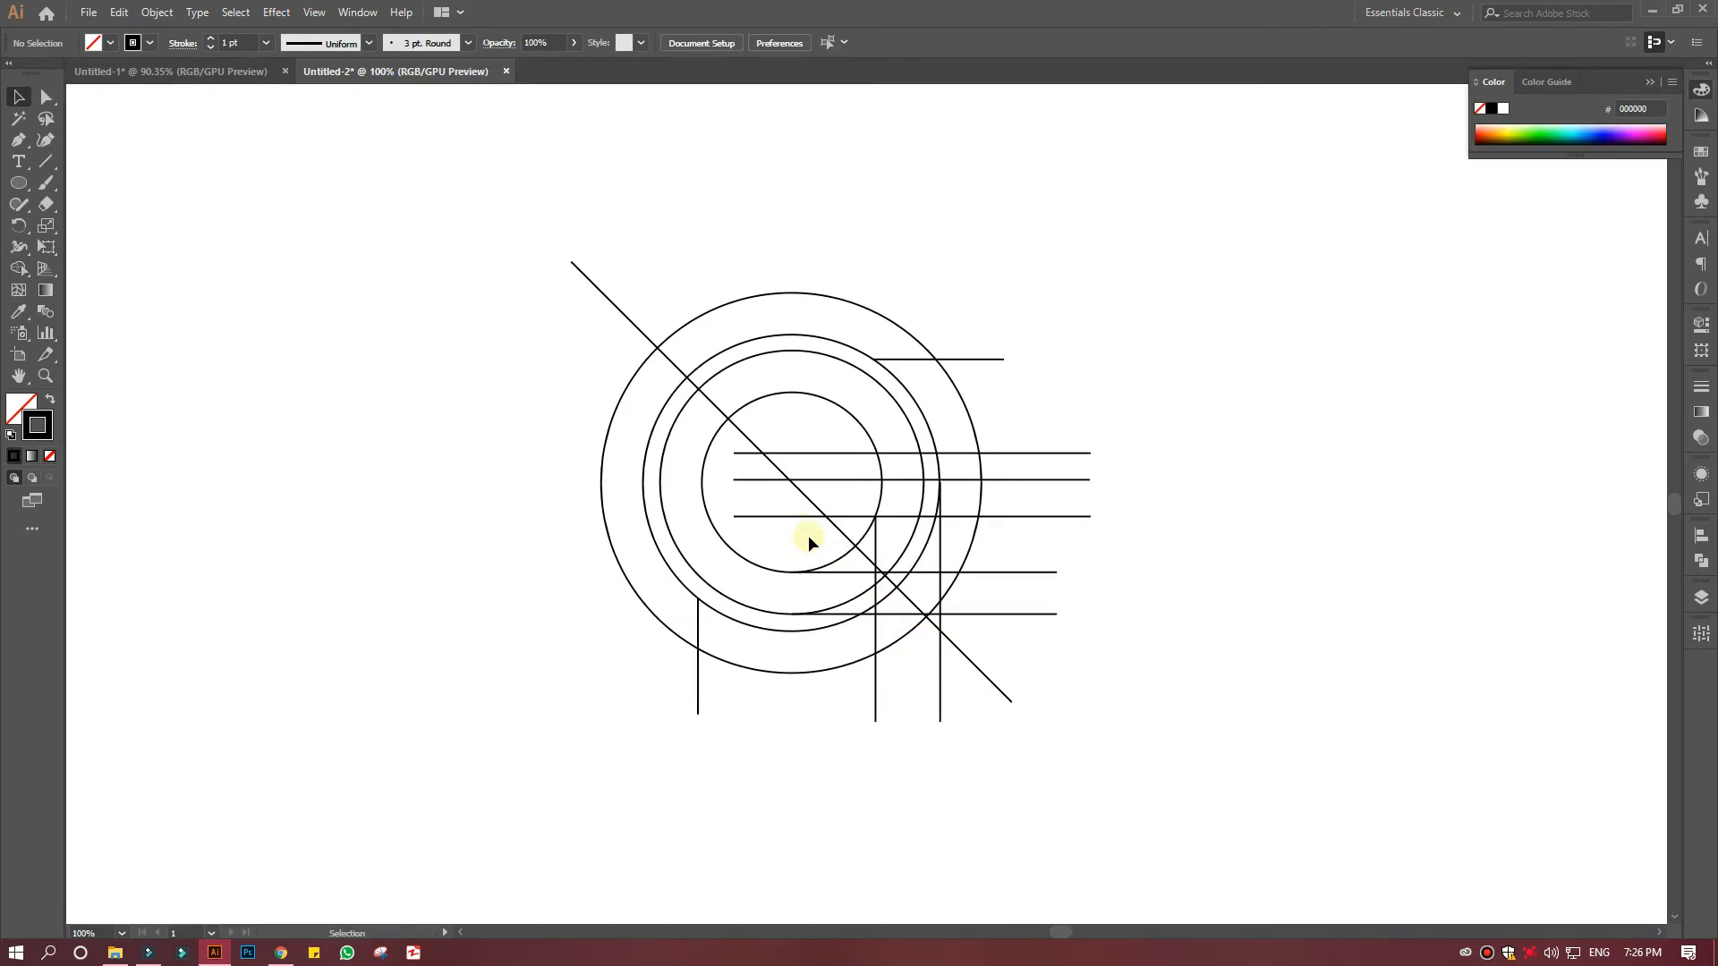
pyautogui.click(939, 600)
pyautogui.moveTo(938, 600); pyautogui.dragTo(926, 596)
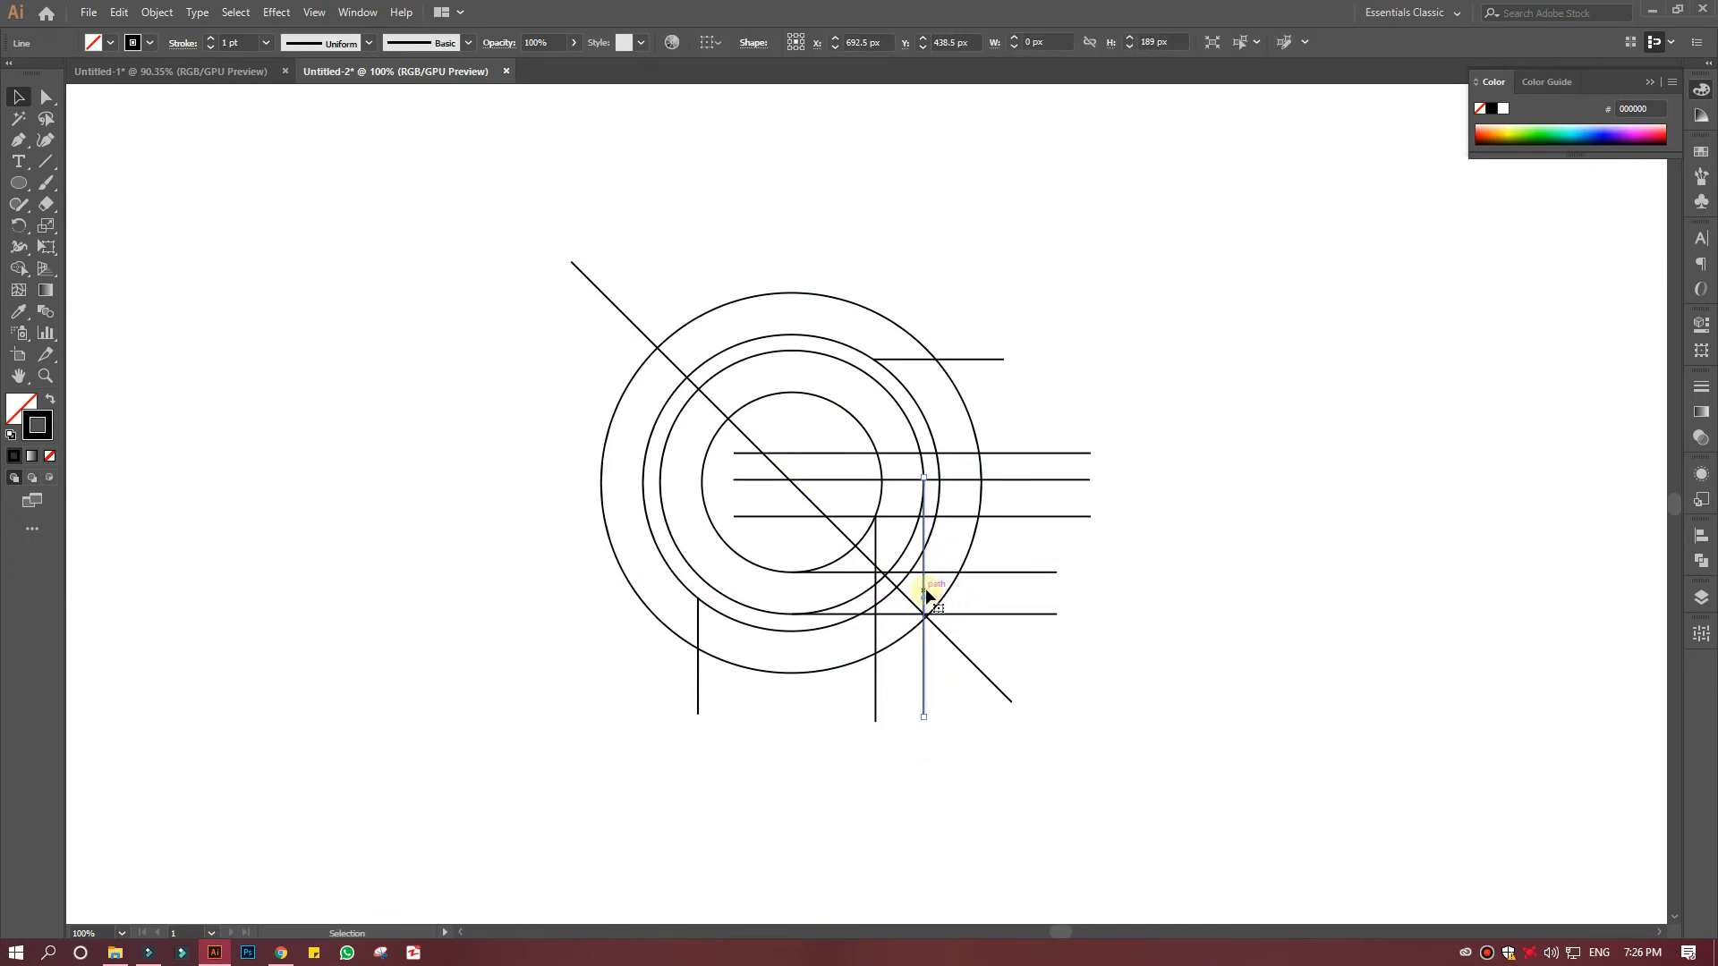
# Select all the artwork, switch to black fill without stroke, and merge the outer ring's section from the upper-right line around to the lower-left line using Shape Builder.
pyautogui.moveTo(718, 490); pyautogui.dragTo(1082, 785)
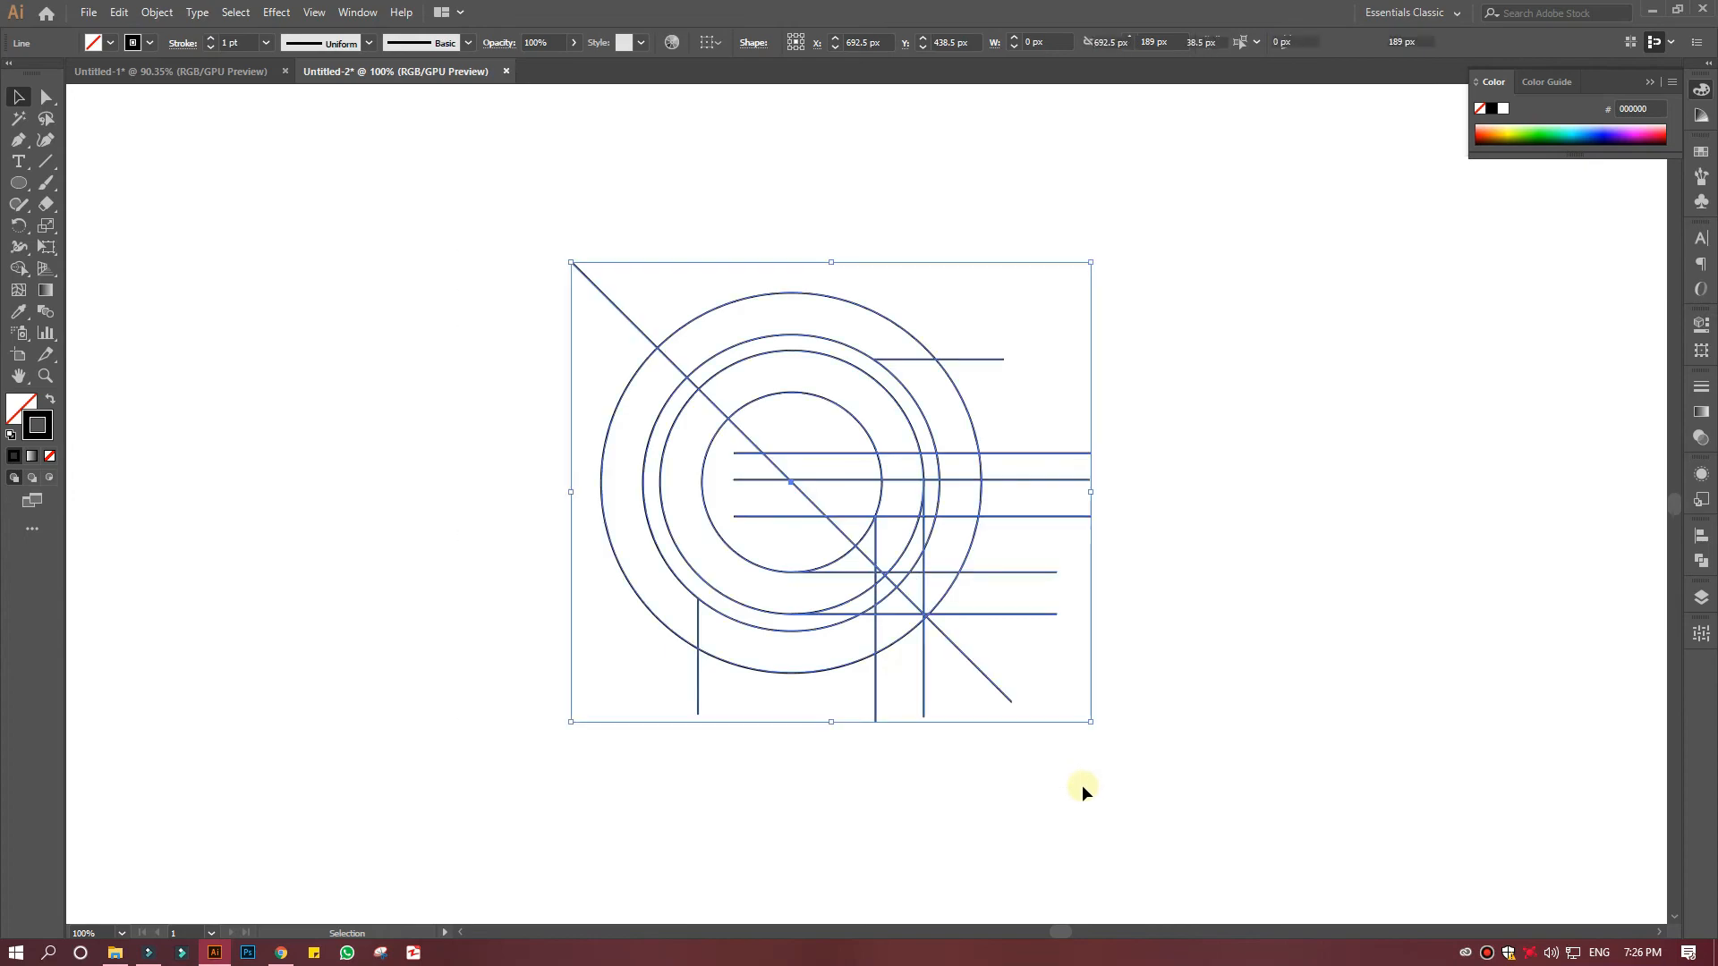
pyautogui.click(49, 400)
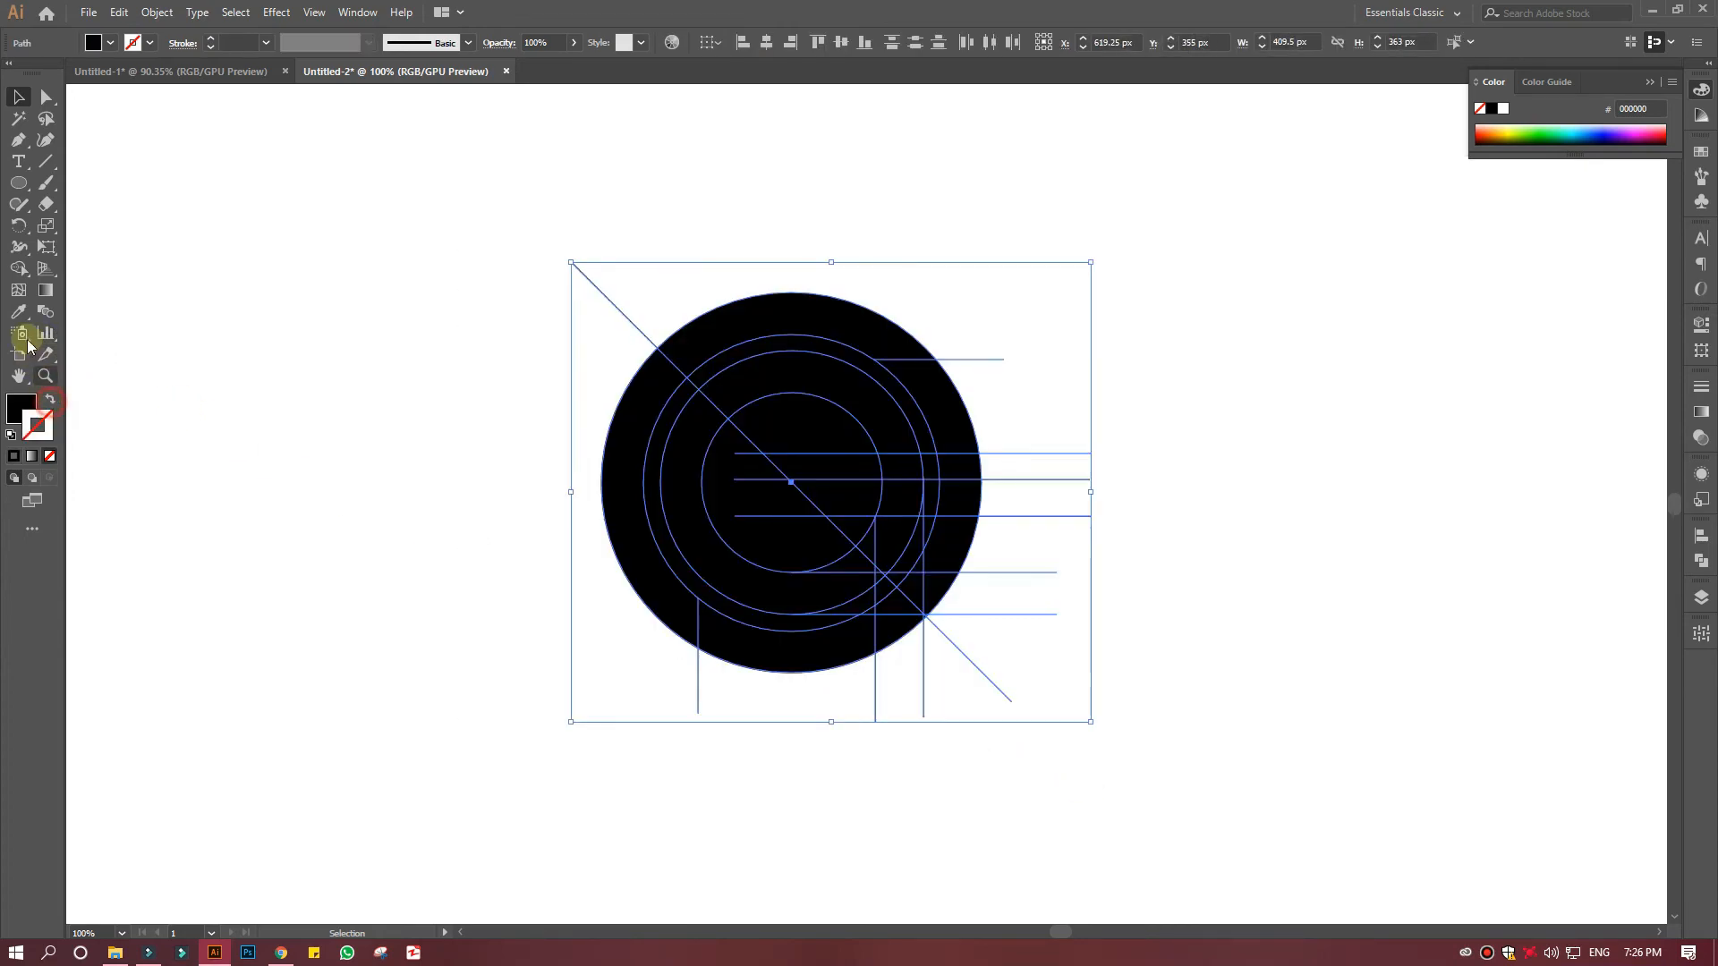
pyautogui.click(49, 400)
pyautogui.click(18, 268)
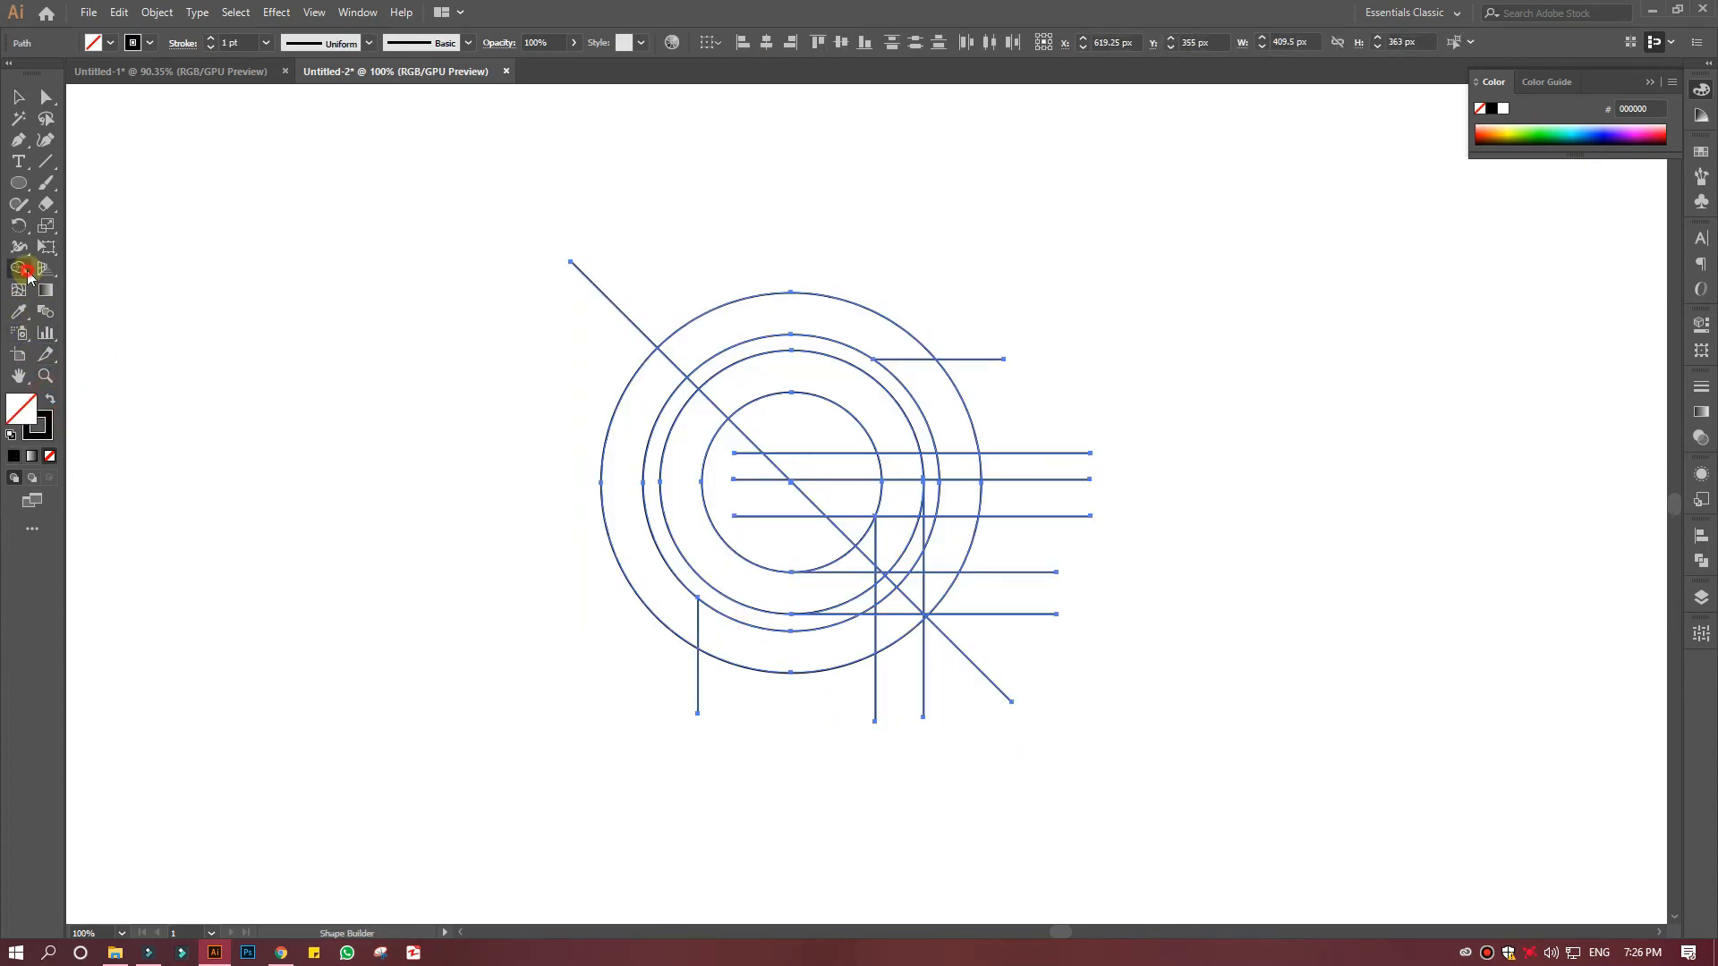
pyautogui.click(50, 399)
pyautogui.moveTo(780, 333)
pyautogui.mouseDown()
pyautogui.moveTo(707, 336)
pyautogui.moveTo(643, 420)
pyautogui.moveTo(623, 482)
pyautogui.moveTo(645, 576)
pyautogui.mouseUp()
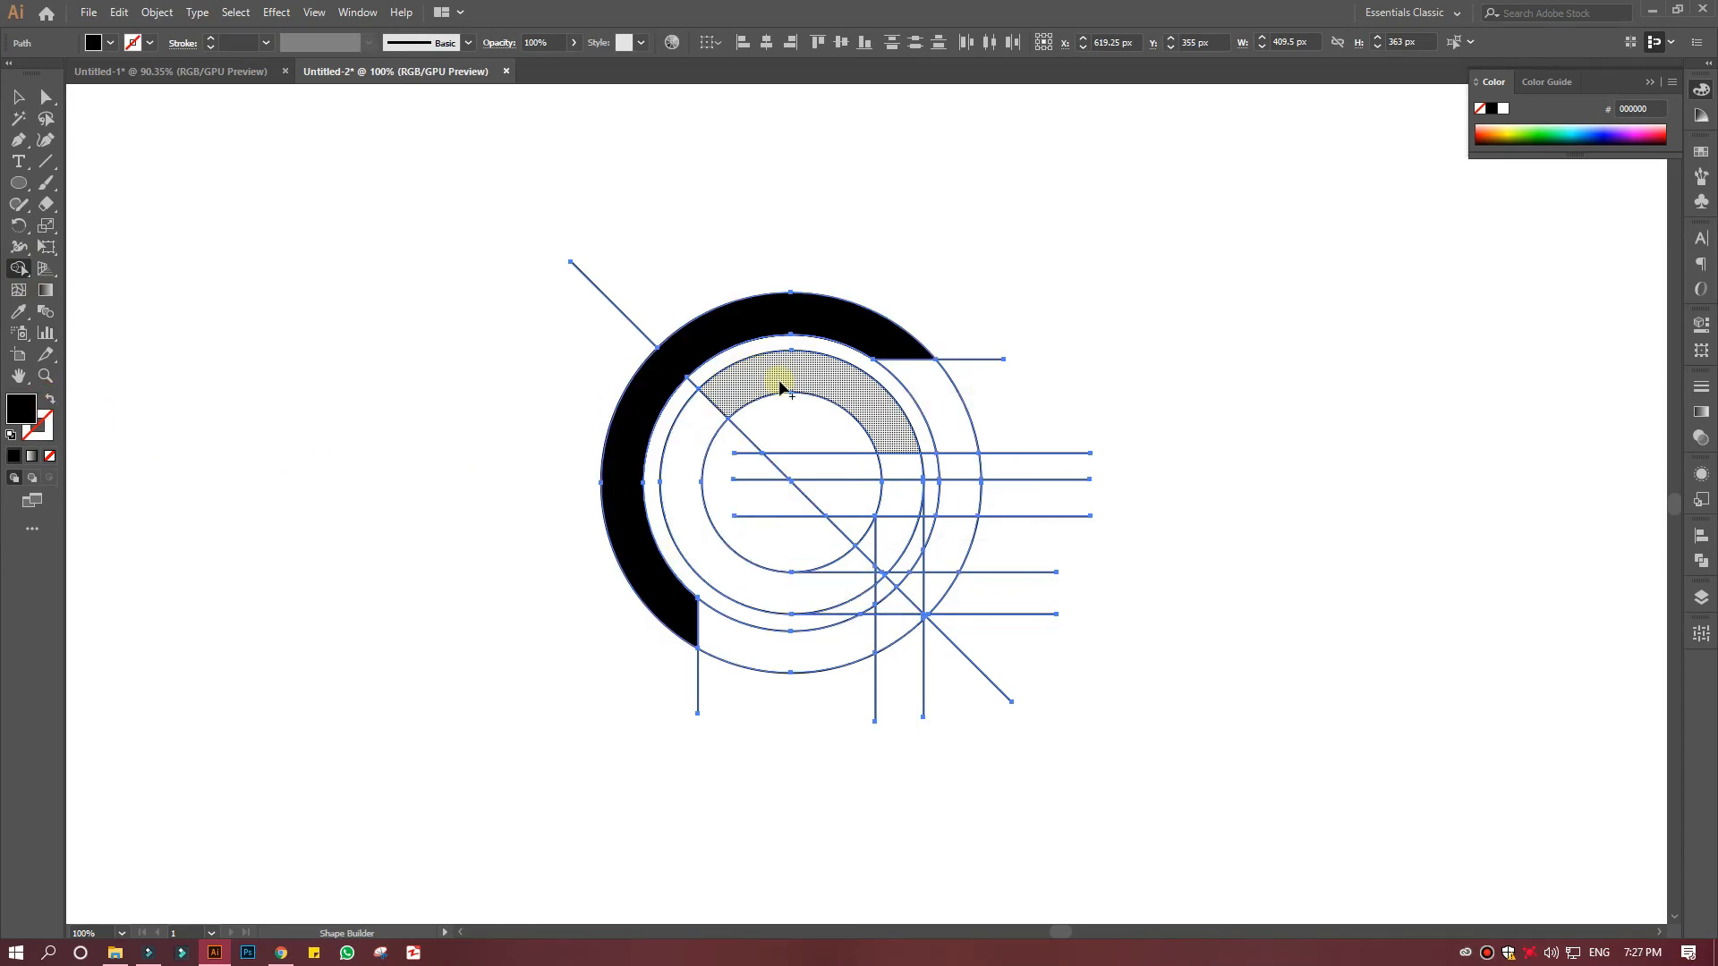
# Merge the inner ring's regions from its upper-right end counterclockwise into the lower-right horizontal tail, ending at the diagonal line.
pyautogui.moveTo(808, 379)
pyautogui.mouseDown()
pyautogui.moveTo(728, 387)
pyautogui.moveTo(688, 474)
pyautogui.moveTo(702, 549)
pyautogui.moveTo(774, 599)
pyautogui.moveTo(897, 609)
pyautogui.moveTo(870, 616)
pyautogui.mouseUp()
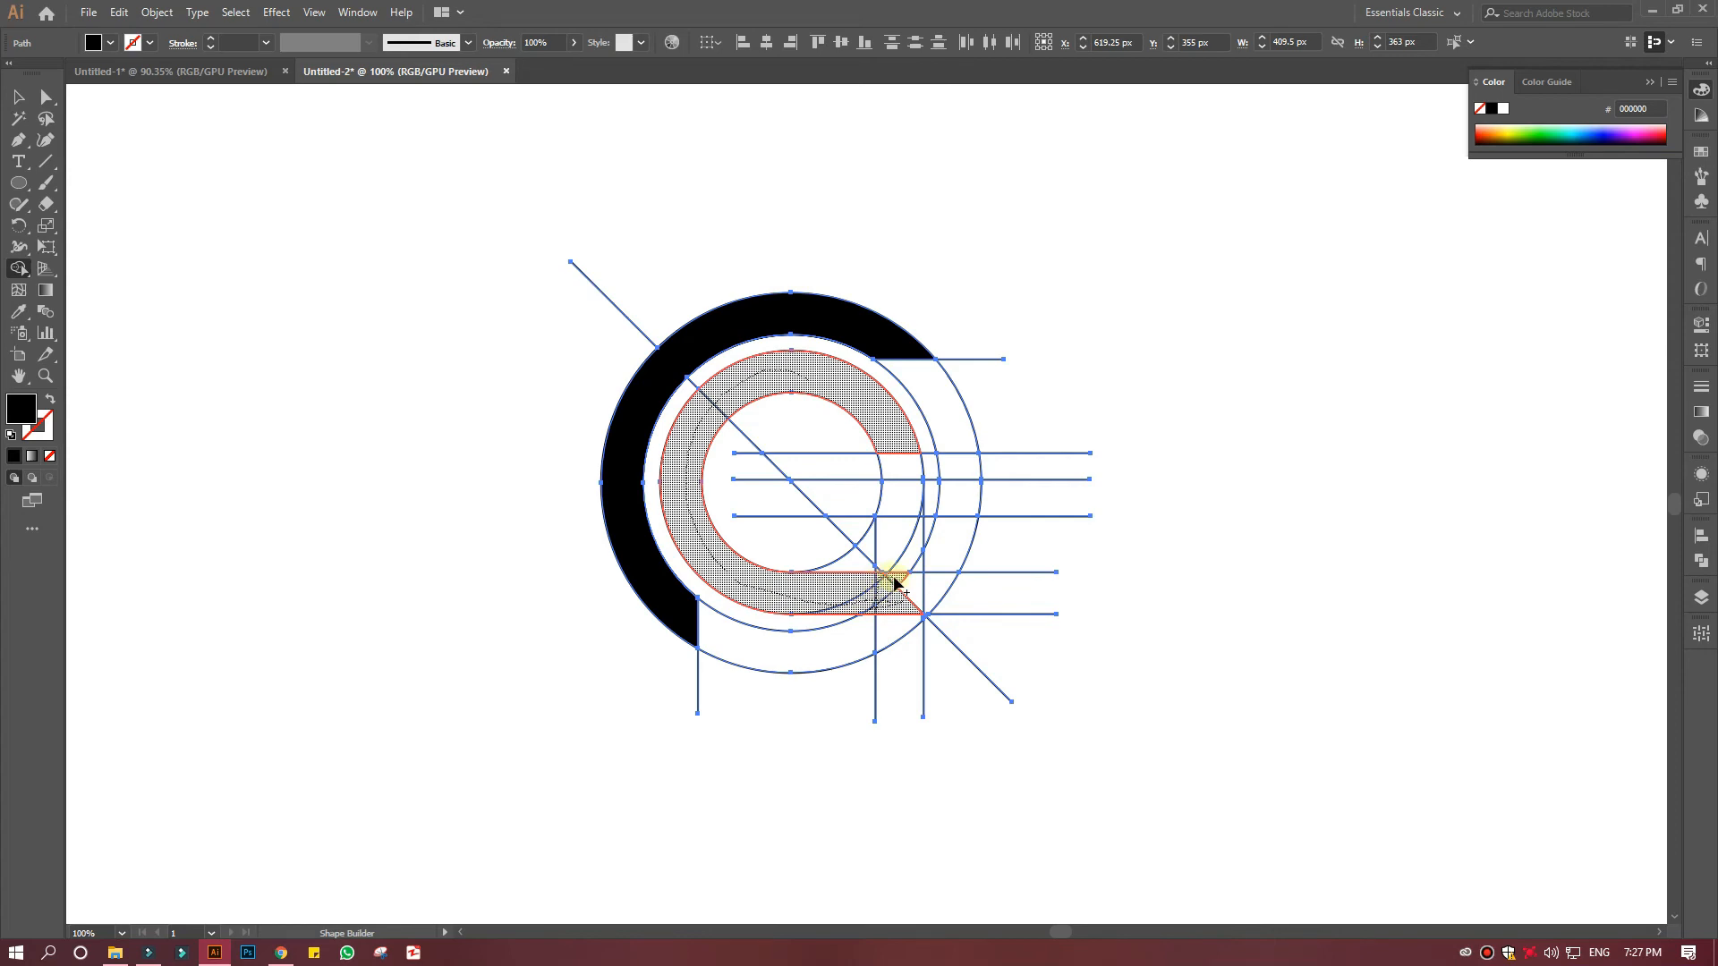